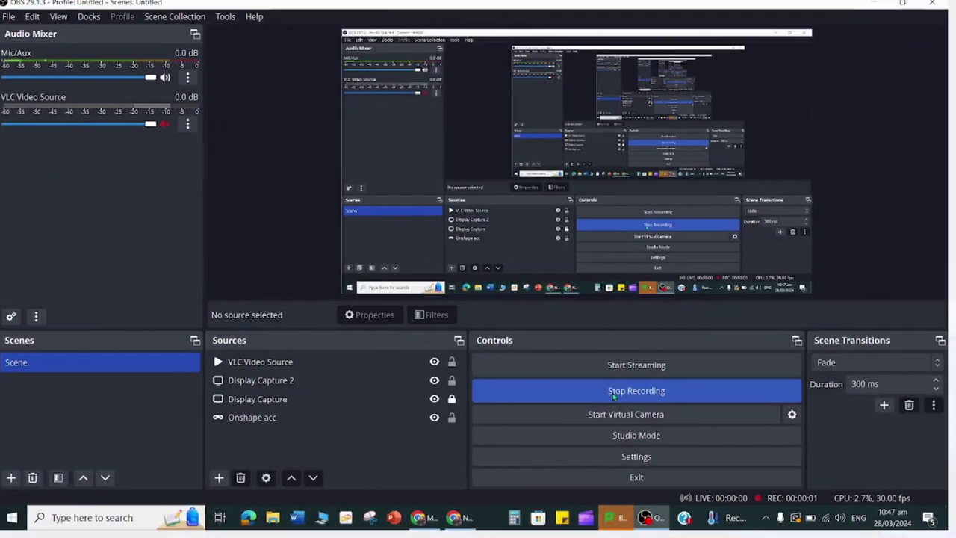
Minimize OBS Studio so the browser's New Tab page shows while recording continues.
left_click(873, 6)
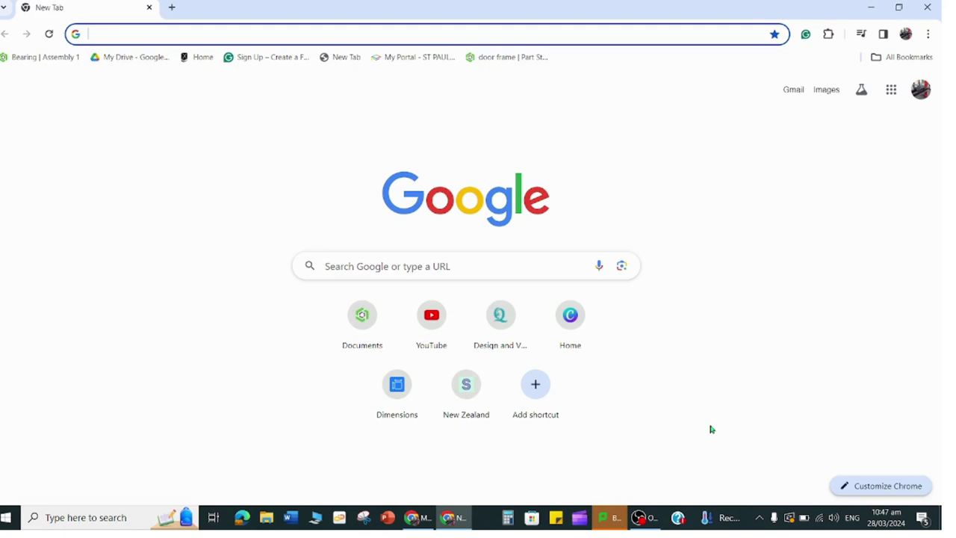
Search Canva for 'logo' templates and open the Colorful Modern Infinity Creative Studio Logo.
left_click(569, 313)
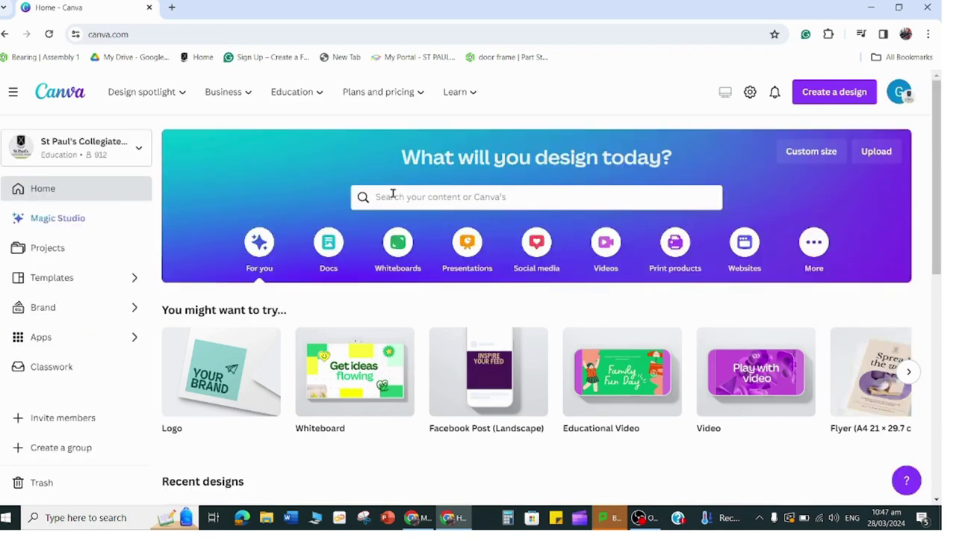
left_click(393, 196)
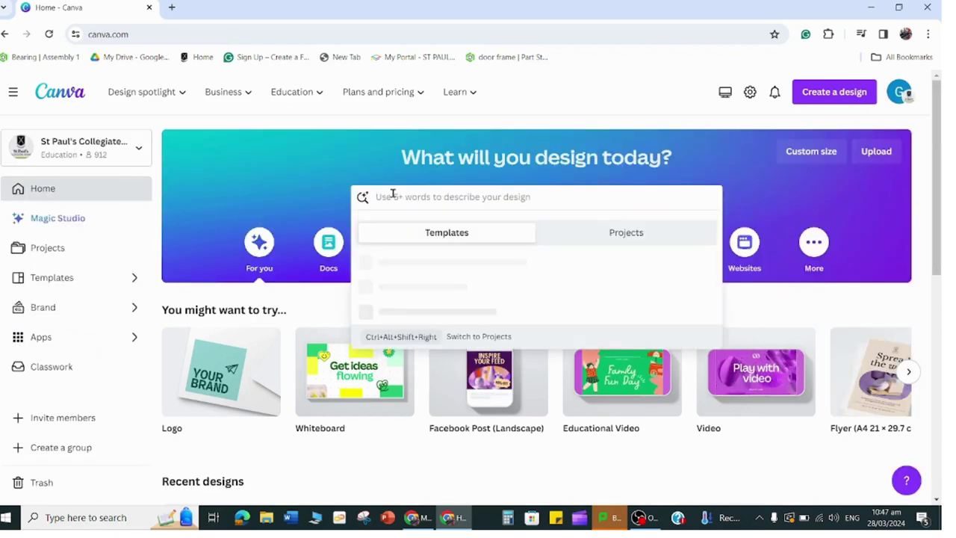
type("logo")
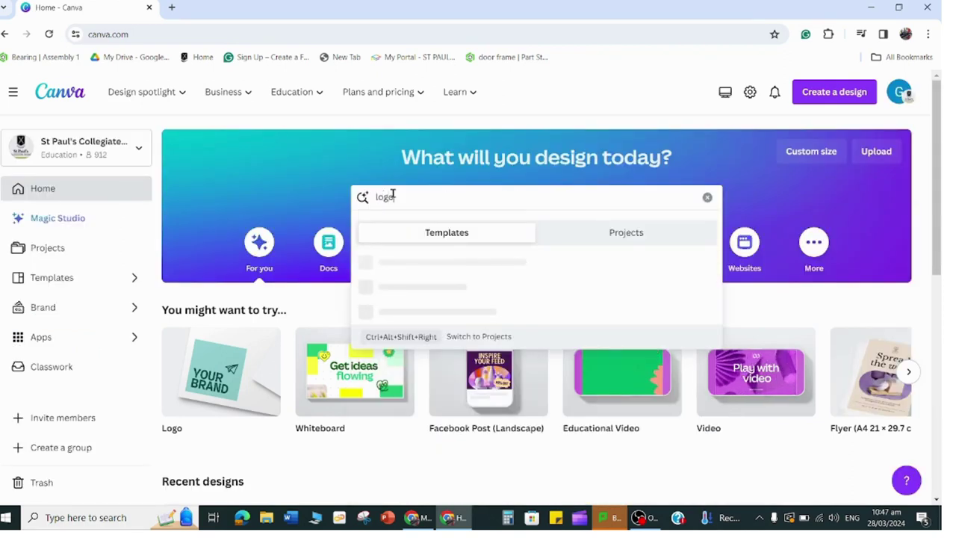
key("Return")
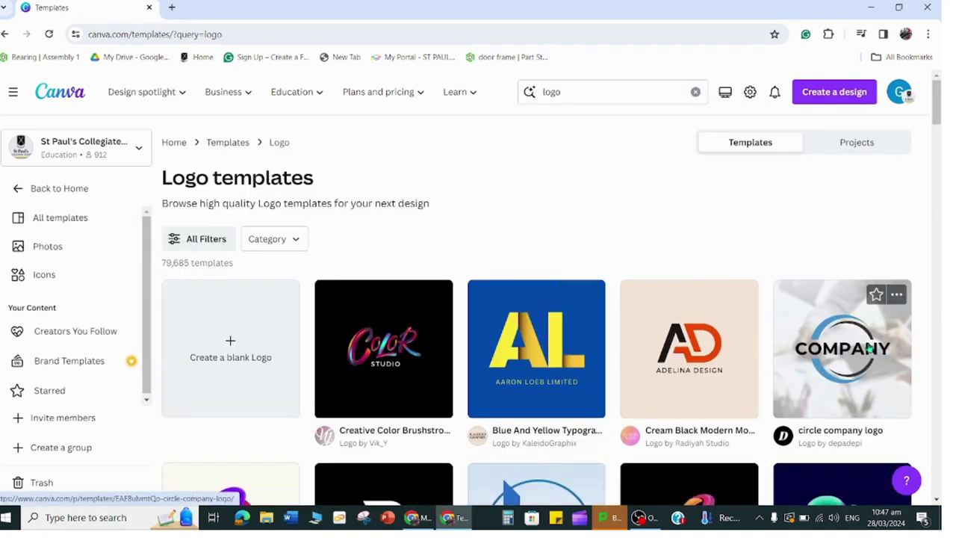
scroll(894, 357, "down", 2)
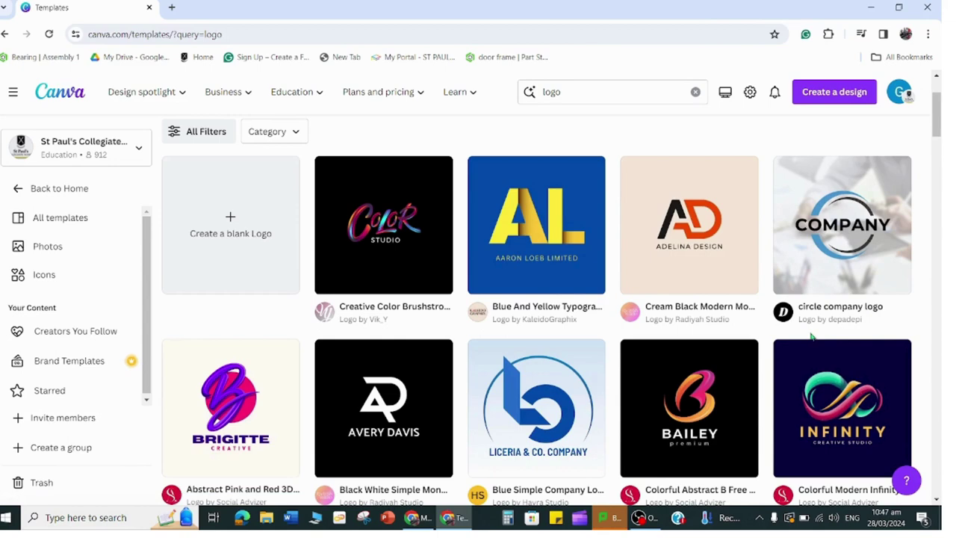
scroll(801, 338, "down", 2)
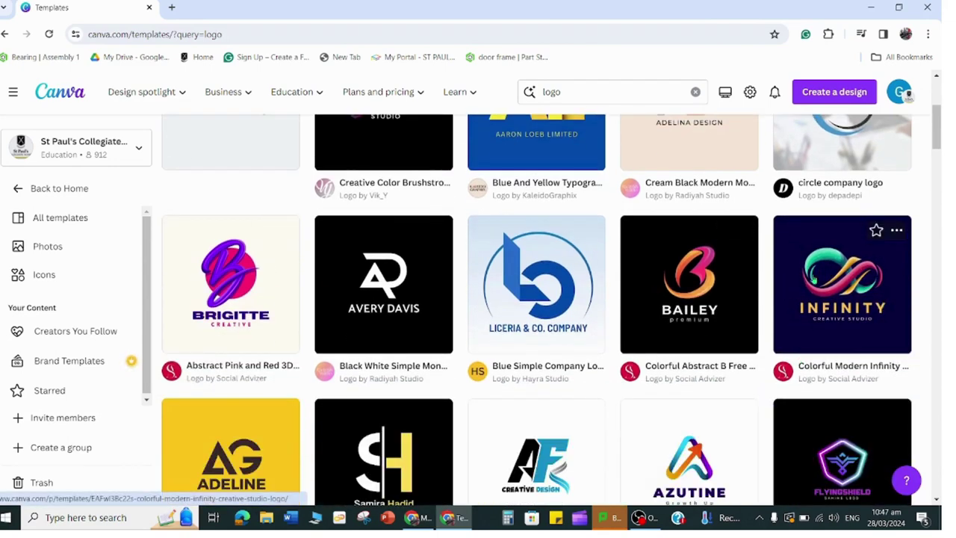
left_click(865, 262)
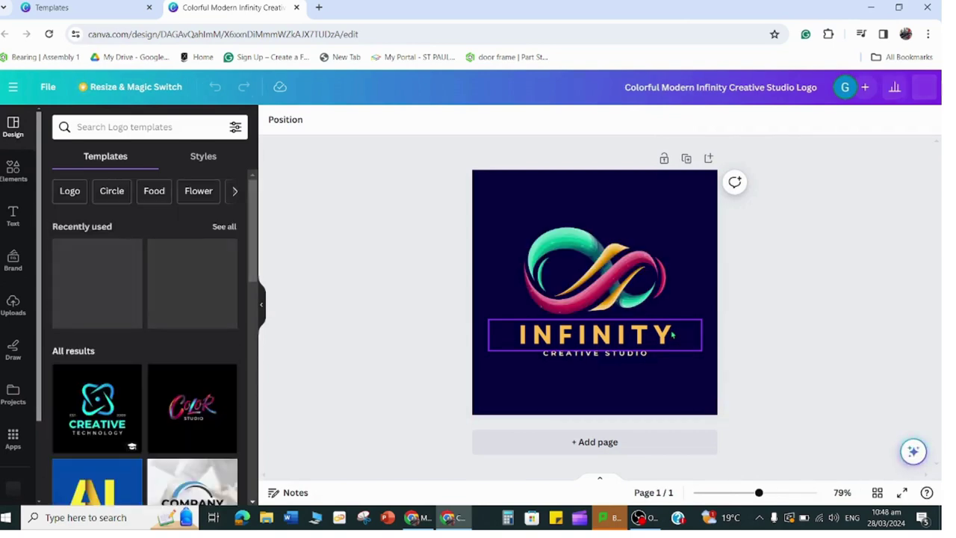
Replace the INFINITY headline text on the logo with RAUTENBACH.
left_click(672, 335)
double_click(672, 335)
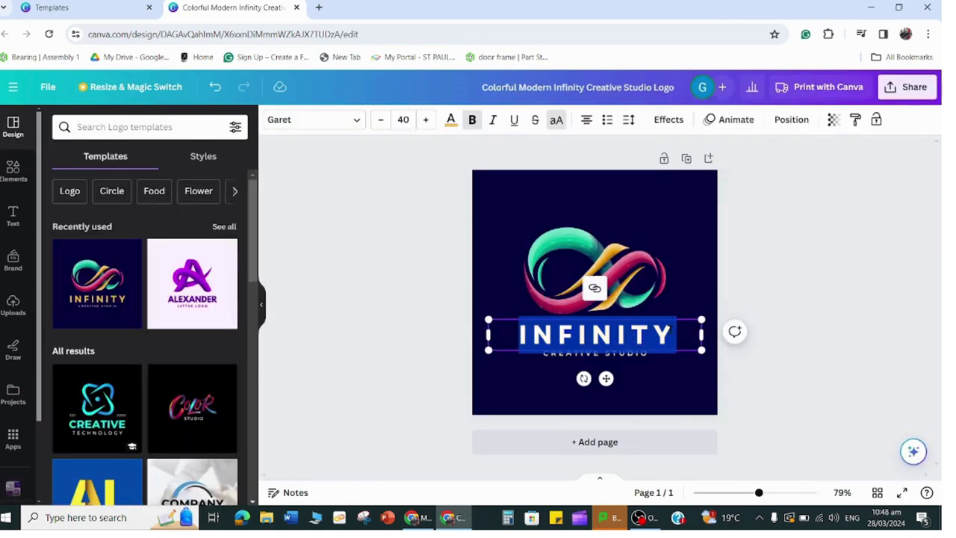
key("BackSpace")
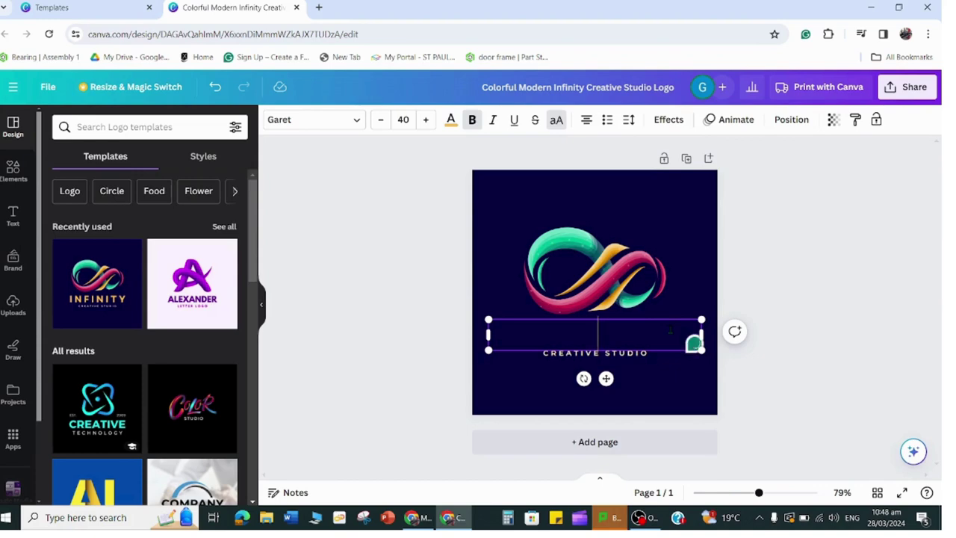
type("RAUTENBAC")
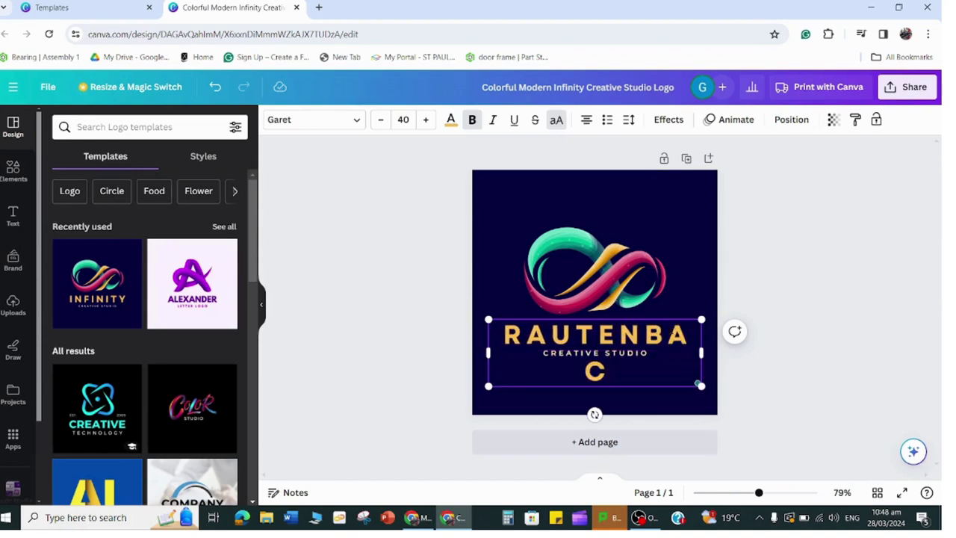
type("H")
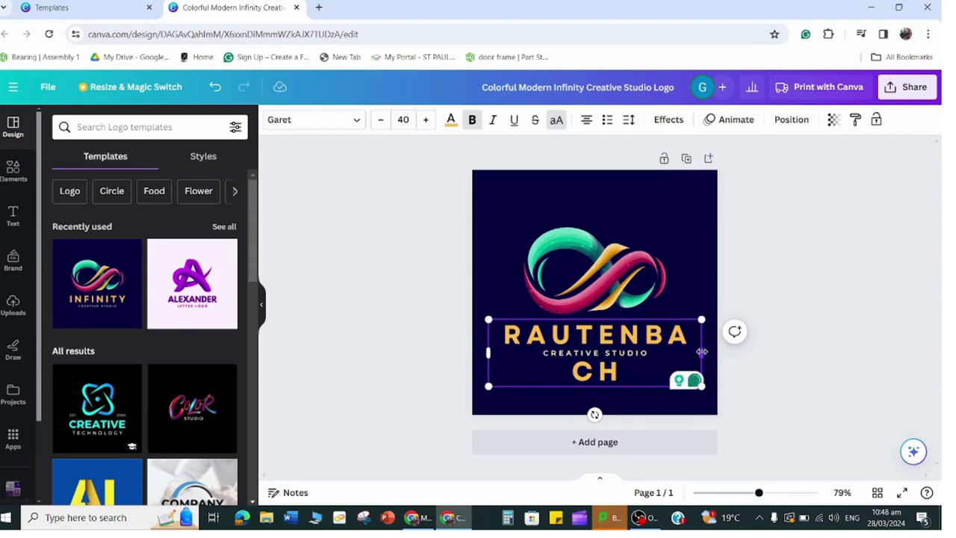
Widen the RAUTENBACH text box to fit on one line, undoing an accidental deletion.
left_click_drag(702, 353, 712, 350)
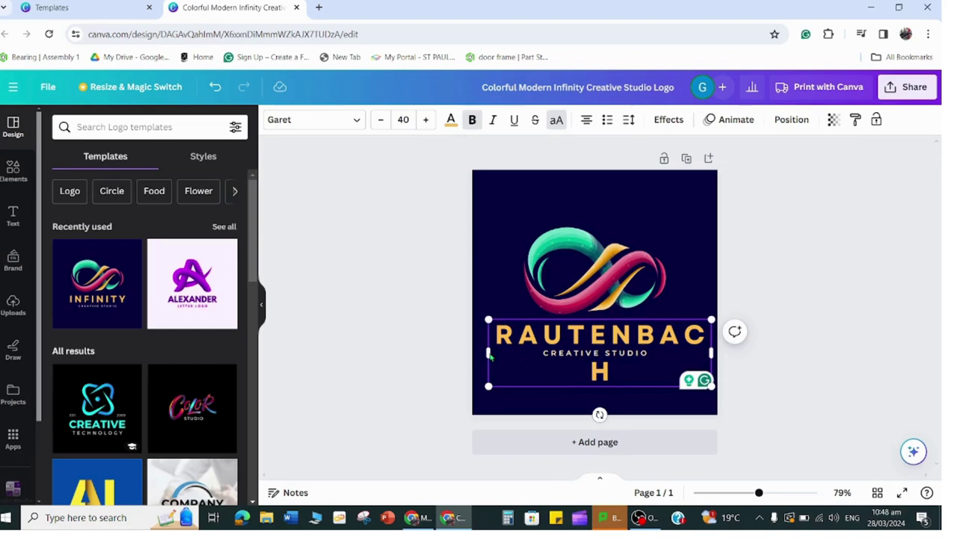
left_click_drag(488, 354, 473, 351)
left_click(606, 374)
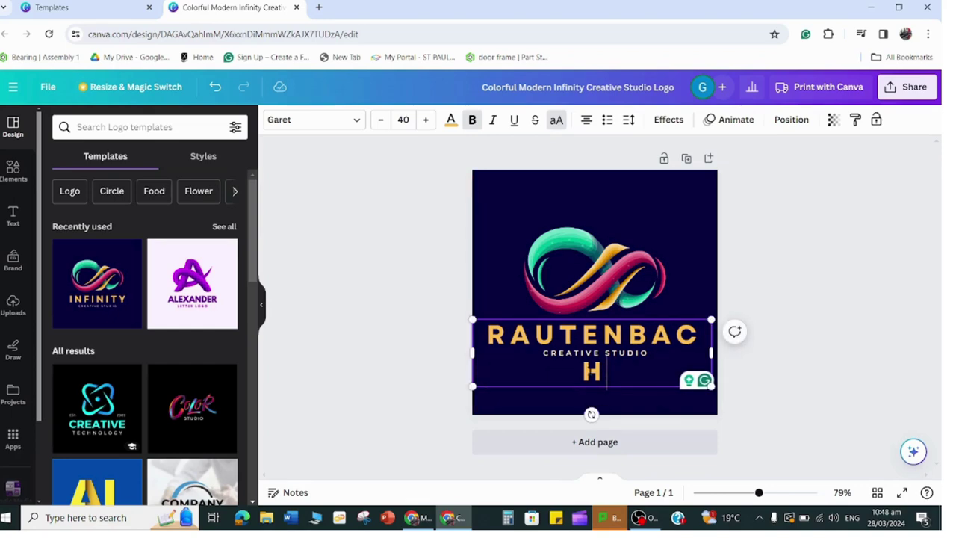
right_click(590, 374)
key("Escape")
mouse_move(715, 352)
left_mouse_down()
mouse_move(701, 363)
mouse_move(718, 351)
left_mouse_up()
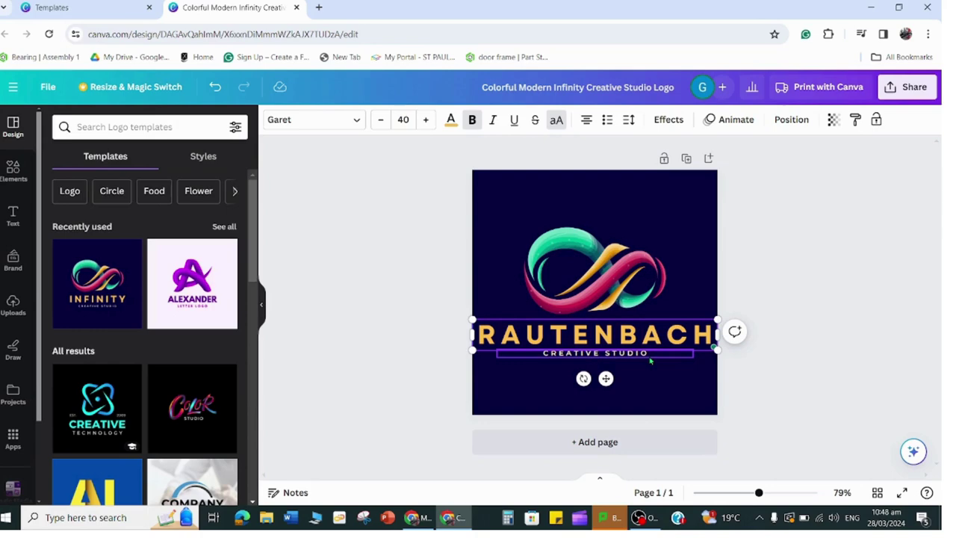
key("Delete")
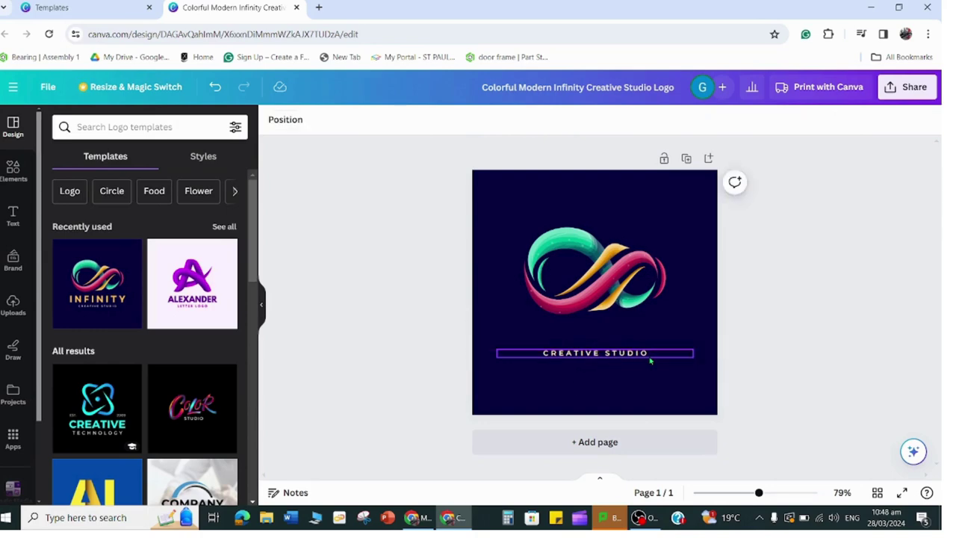
key("ctrl+z")
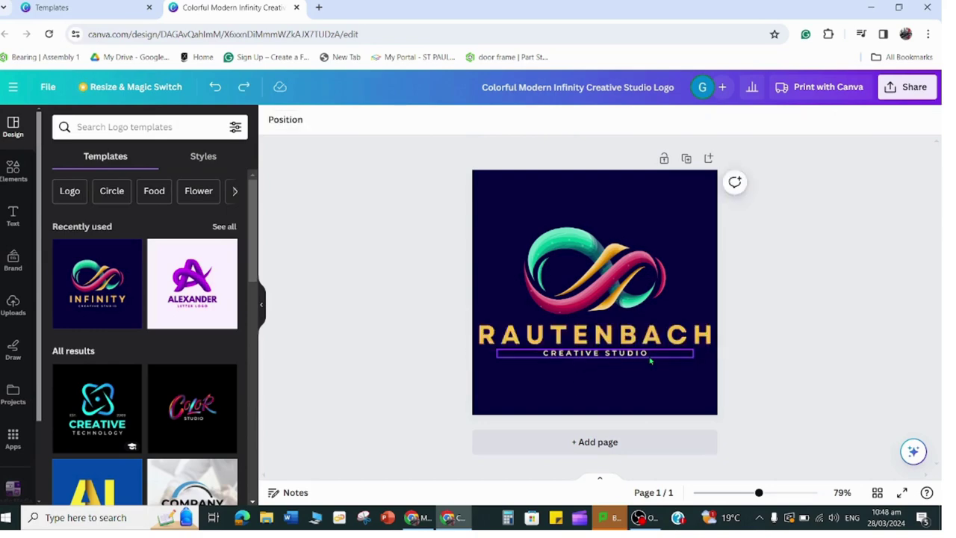
Replace CREATIVE STUDIO with 'DESIGN AND VISUAL COMMUNICATION', fixing the missing O.
left_click(655, 354)
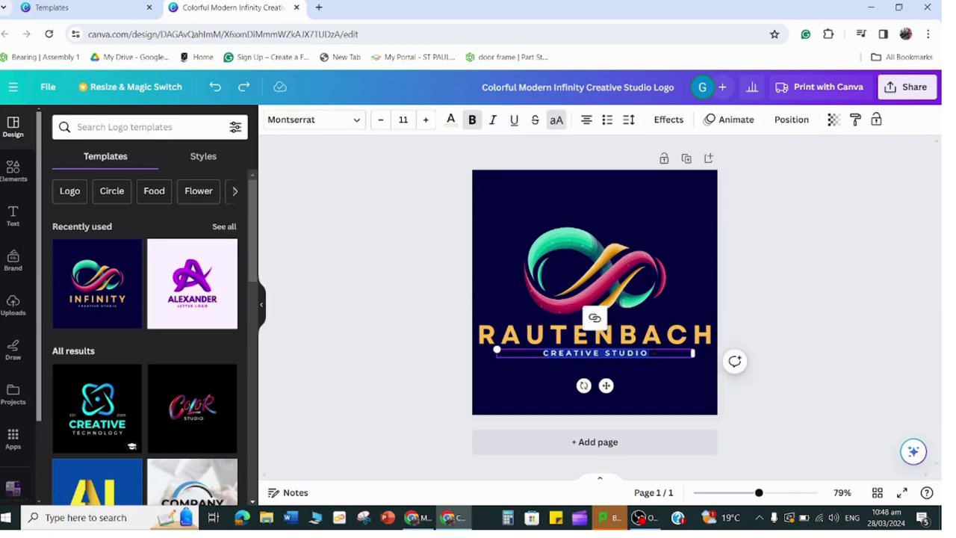
triple_click(655, 353)
key("BackSpace")
type("DE")
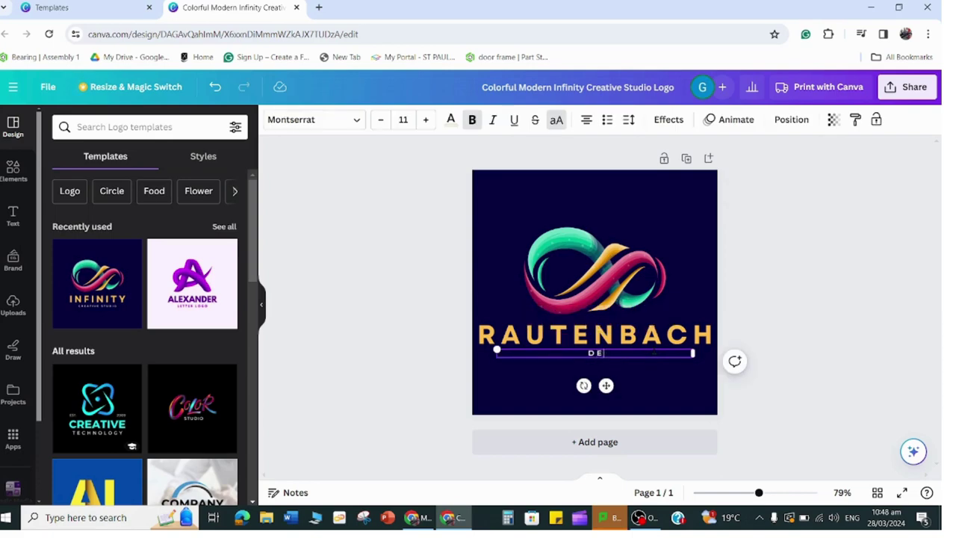
type("SIGN AND VISUAL C")
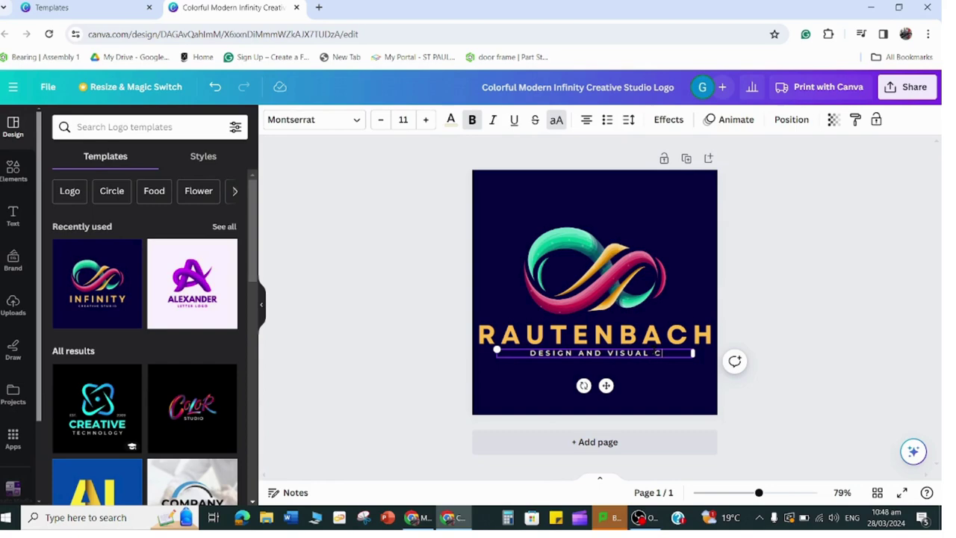
type("OMMUNI")
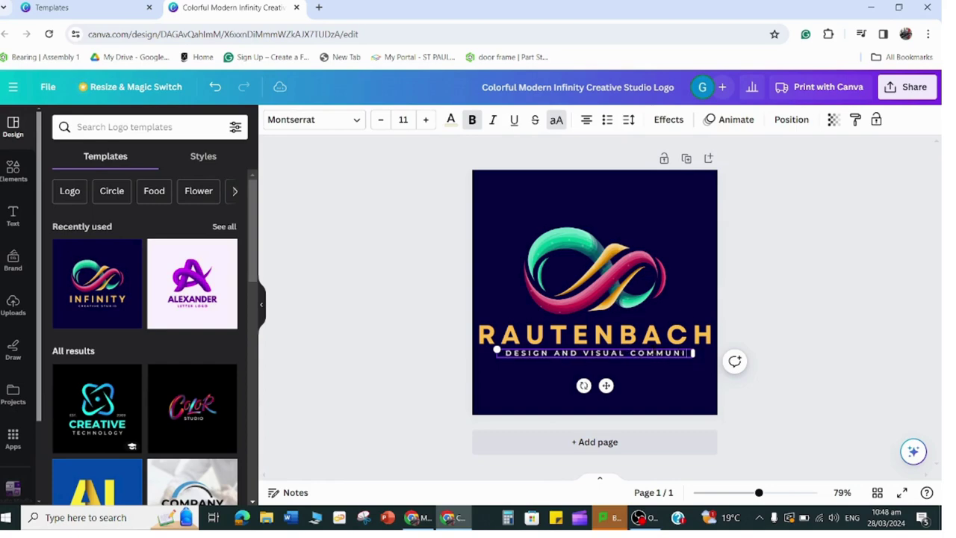
type("CATIN")
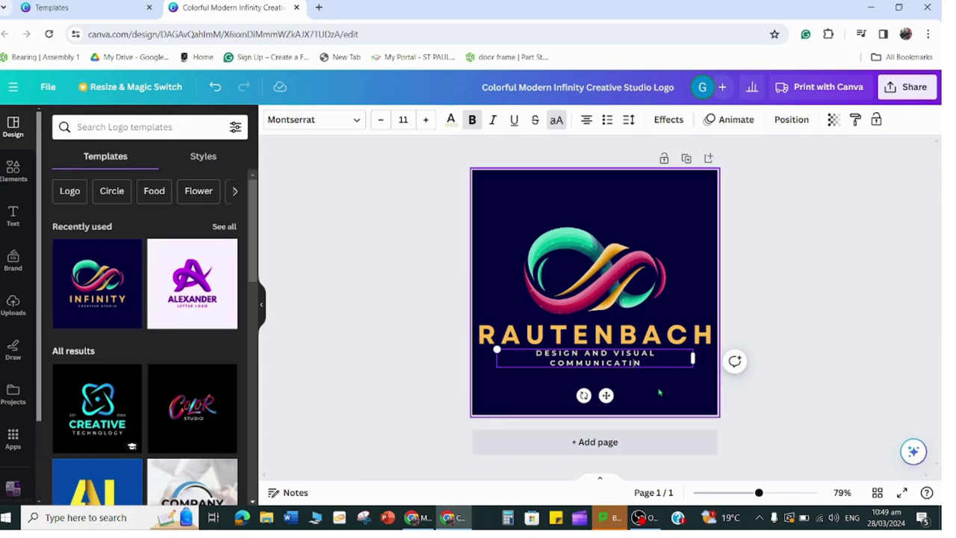
type("O")
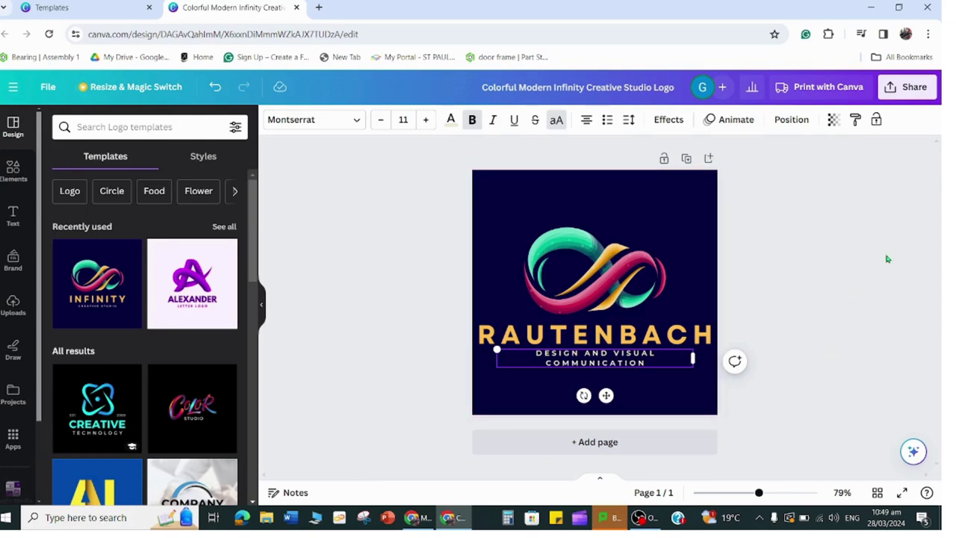
Download the logo design through Share > Download as a JPG file.
left_click(915, 92)
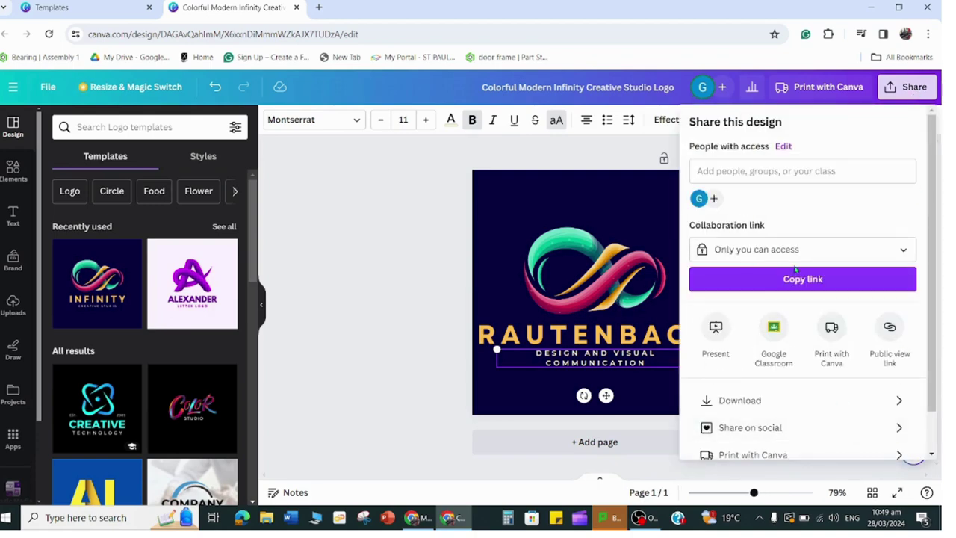
scroll(762, 359, "down", 1)
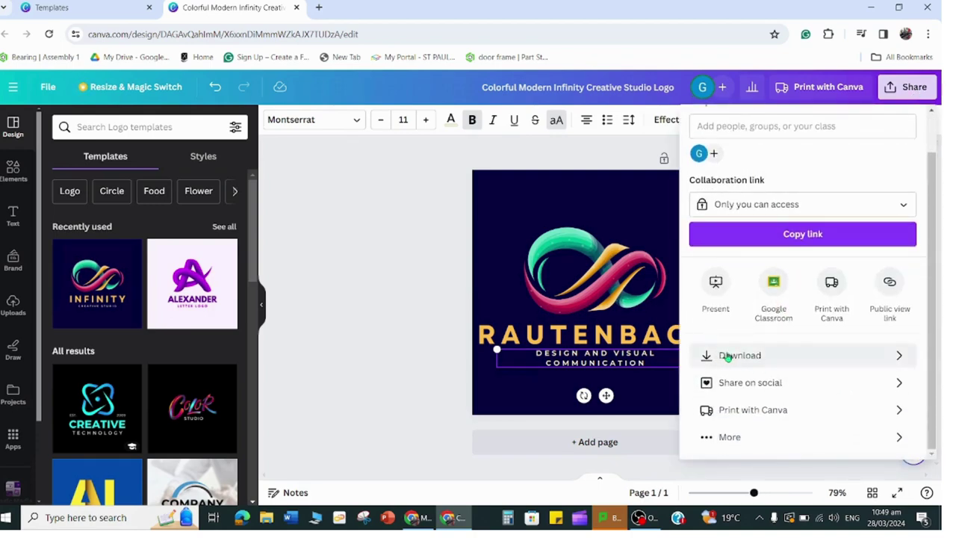
left_click(732, 358)
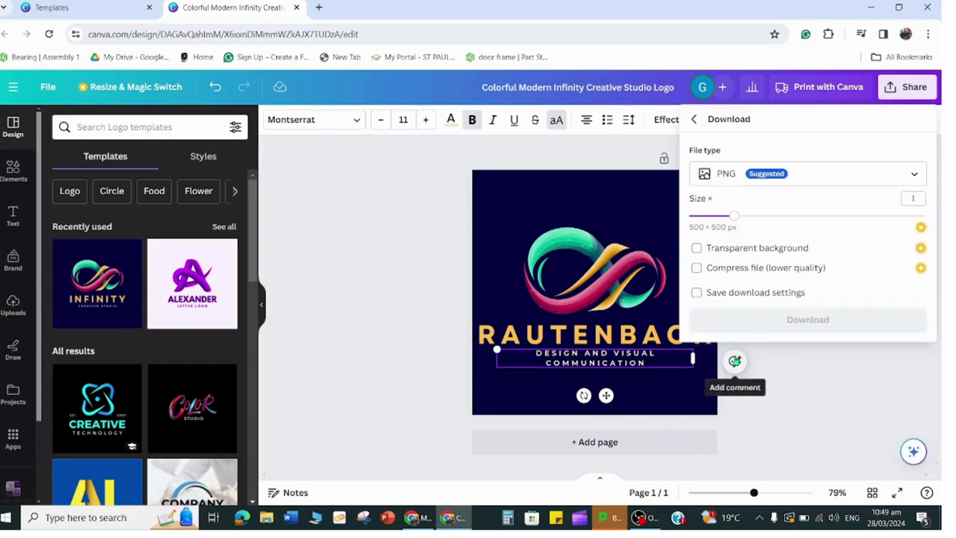
left_click(882, 176)
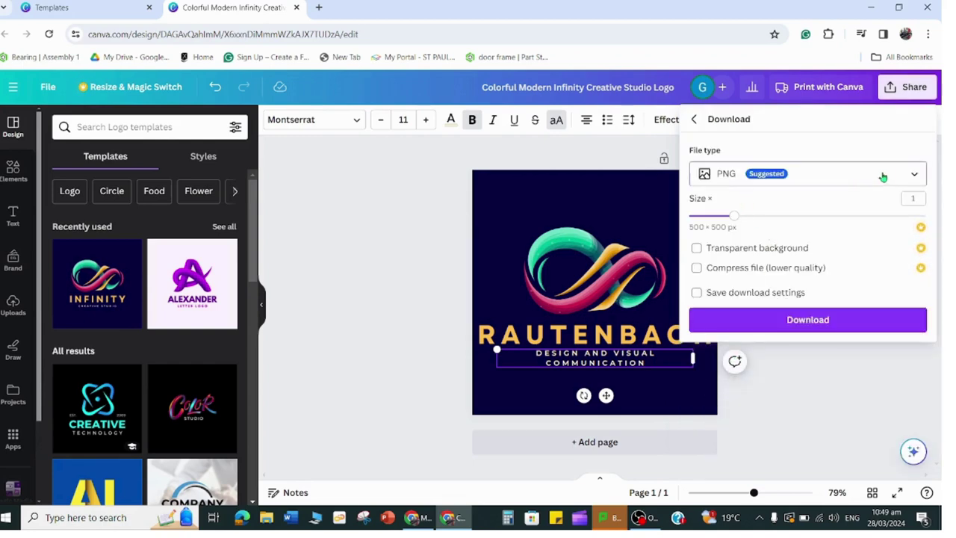
left_click(814, 218)
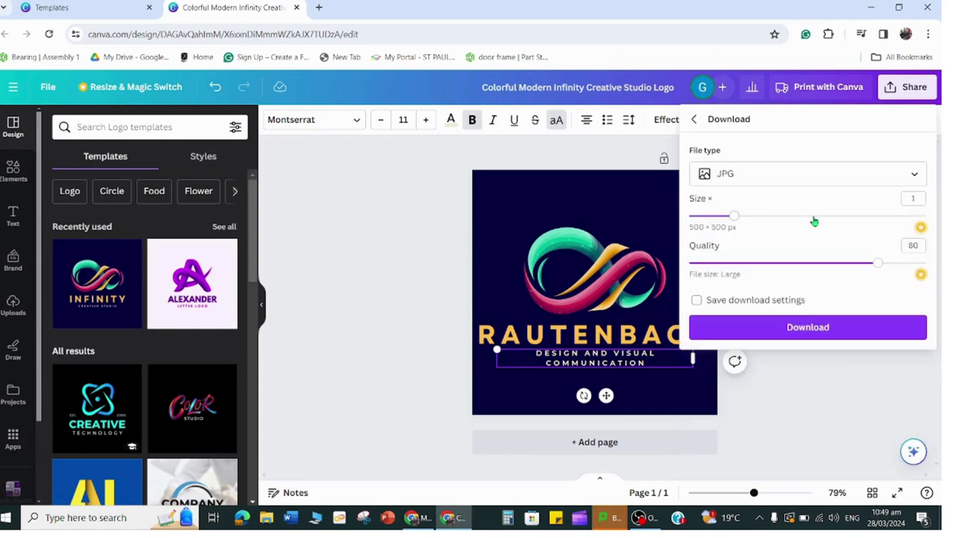
left_click(917, 176)
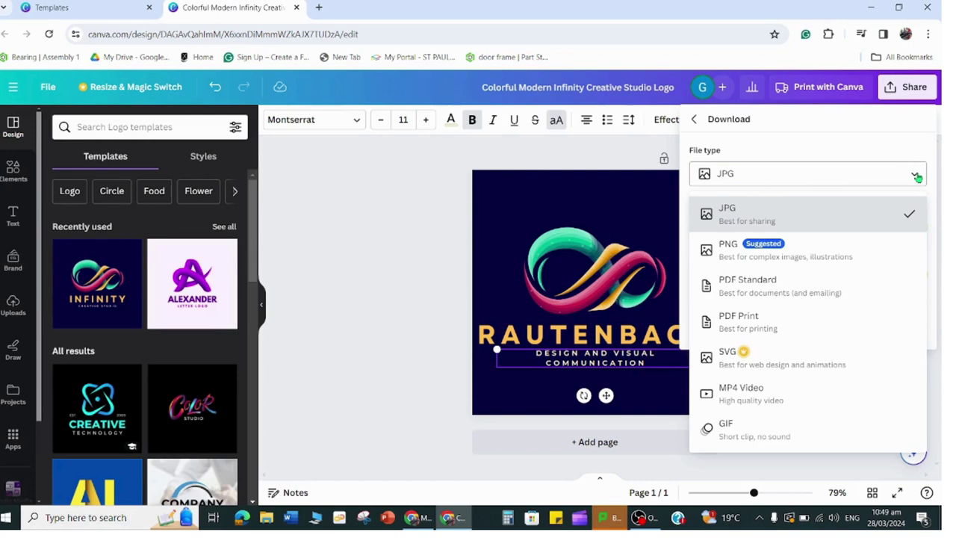
left_click(917, 176)
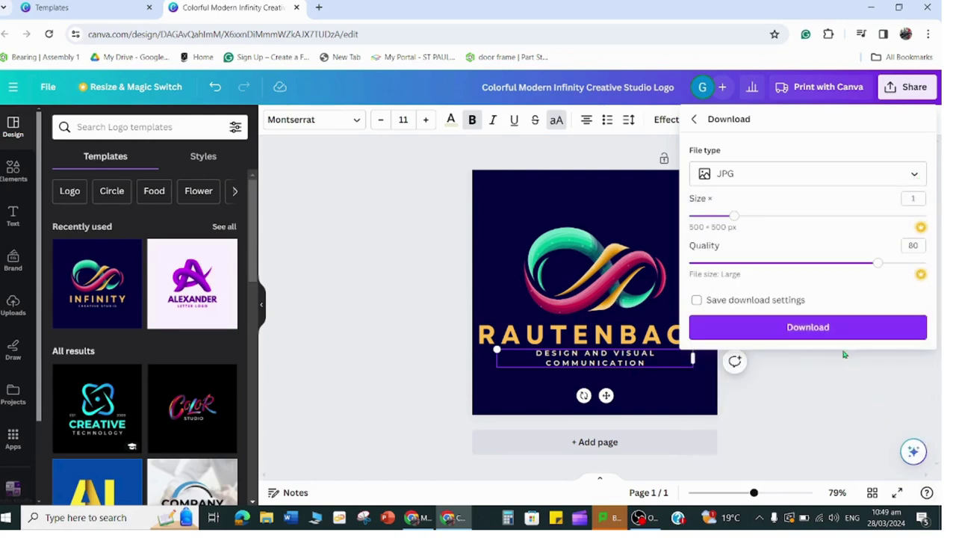
left_click(804, 329)
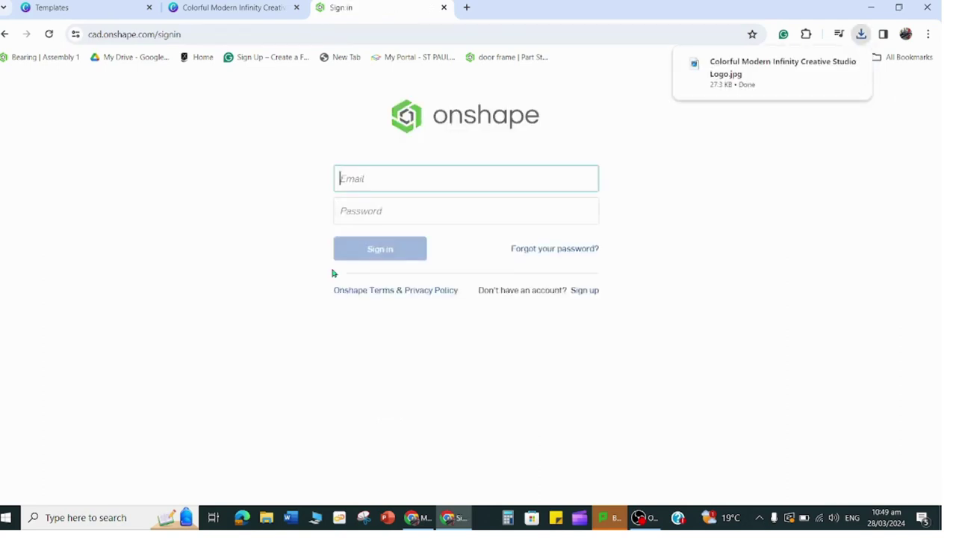
Enter the account e-mail and password and sign in to Onshape.
left_click(383, 248)
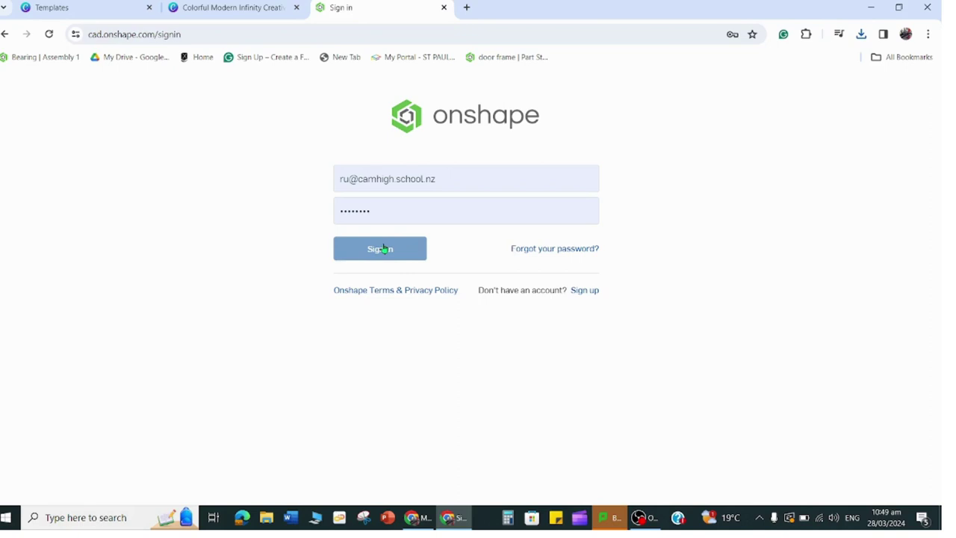
left_click(384, 251)
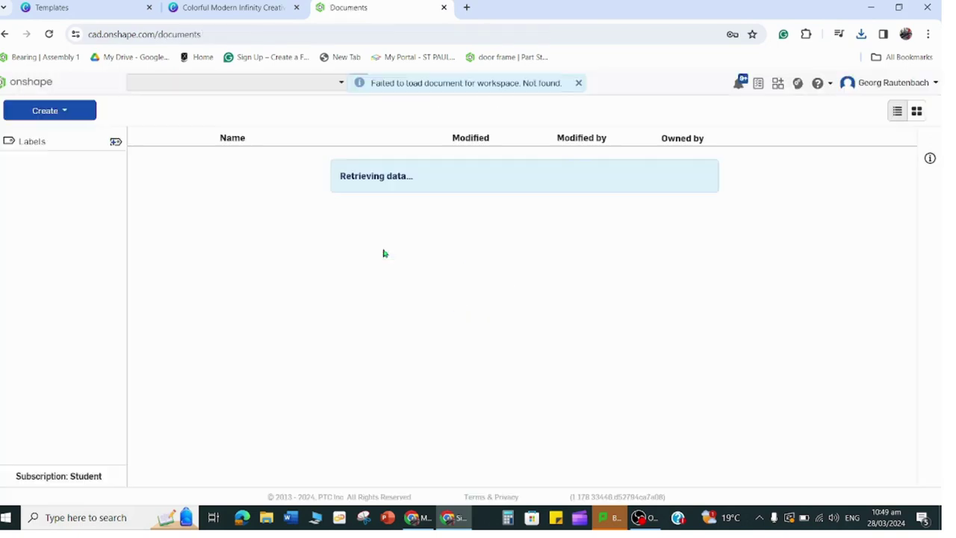
Create a new Onshape document named 'Working drawing template'.
left_click(64, 112)
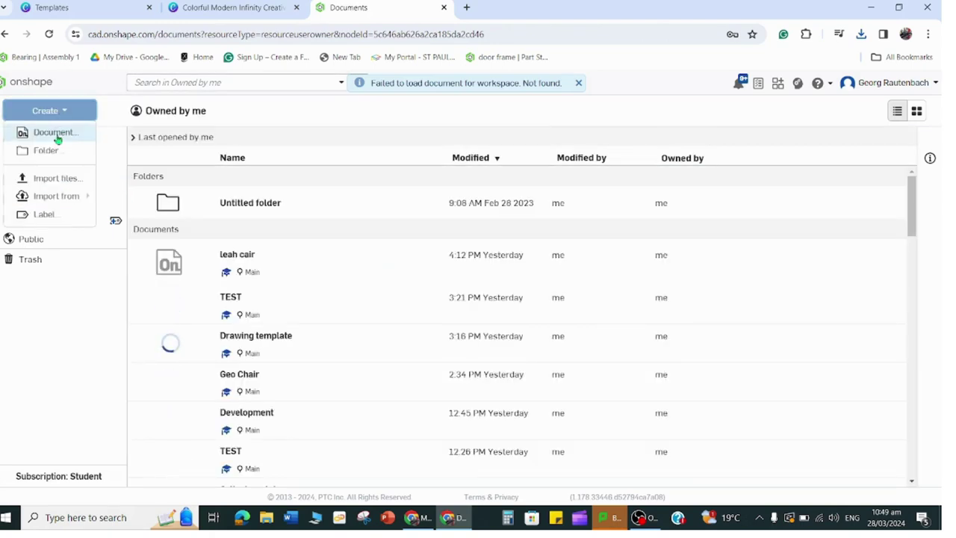
left_click(55, 133)
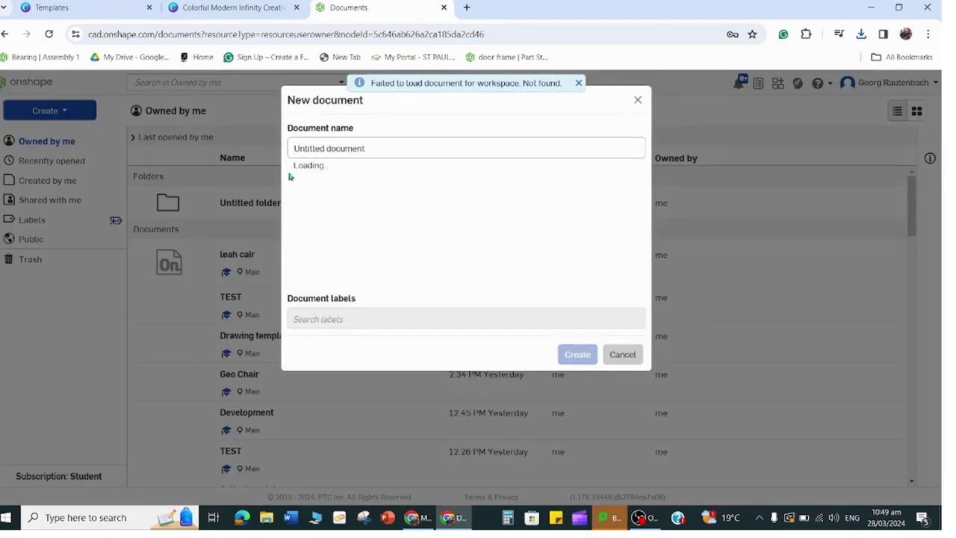
triple_click(389, 149)
key("BackSpace")
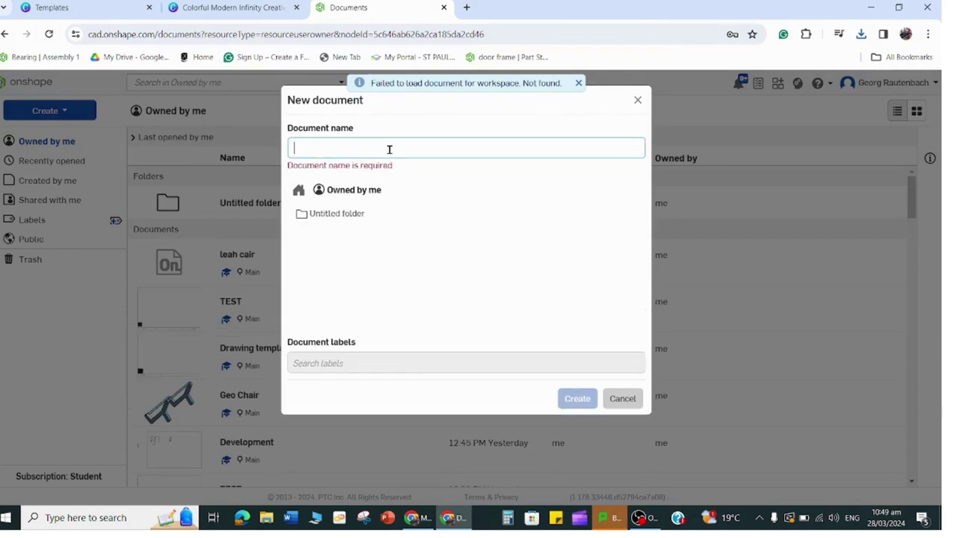
type("Working drawing template")
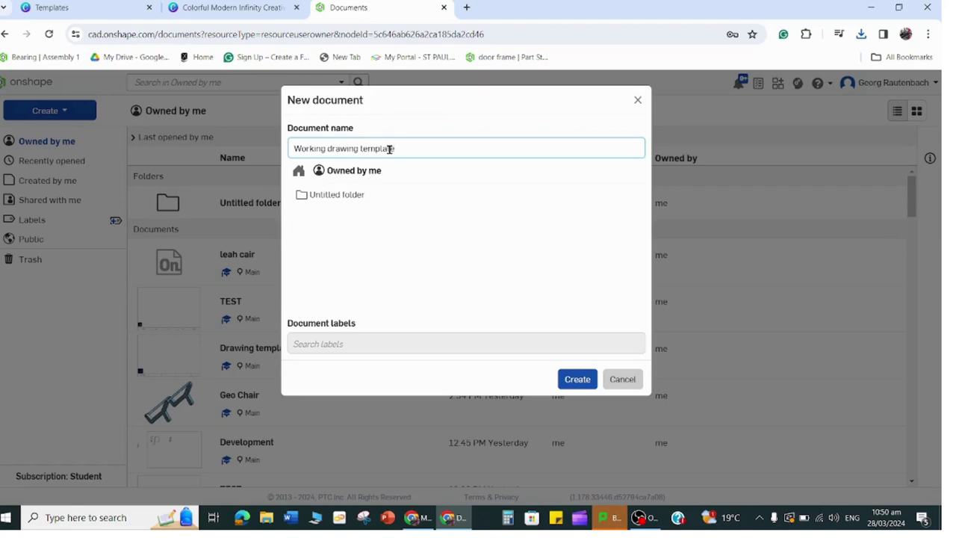
left_click(577, 382)
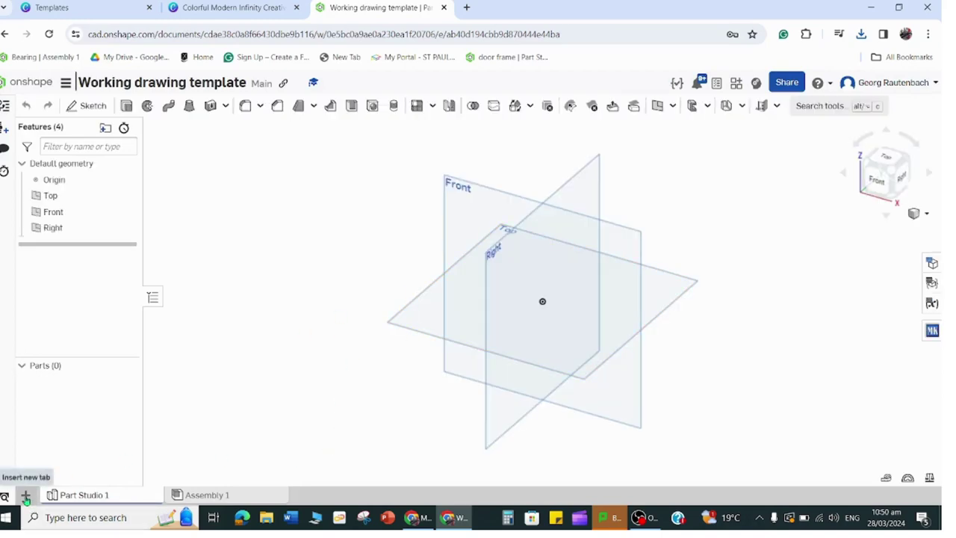
Start a custom-template drawing set to ISO standard, A3 sheet, and third-angle projection.
left_click(25, 497)
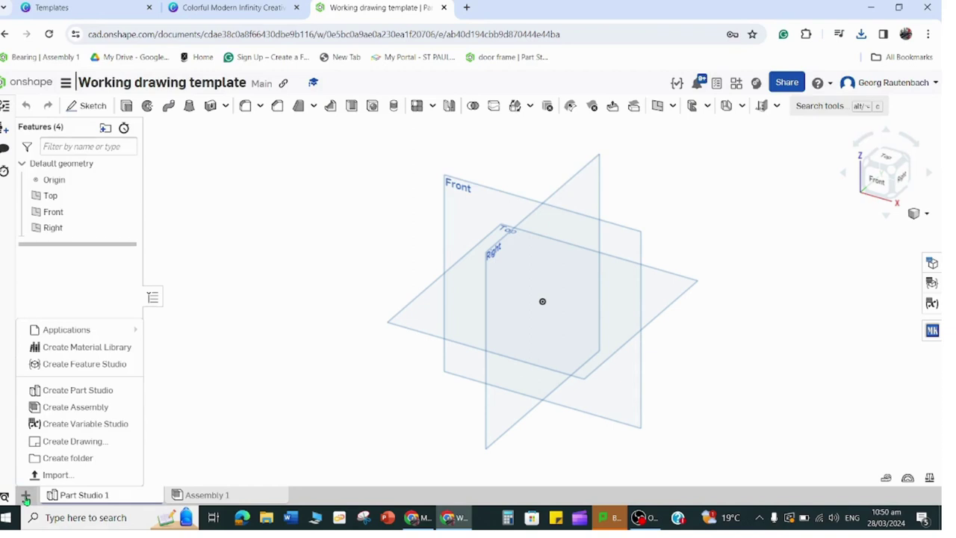
left_click(80, 442)
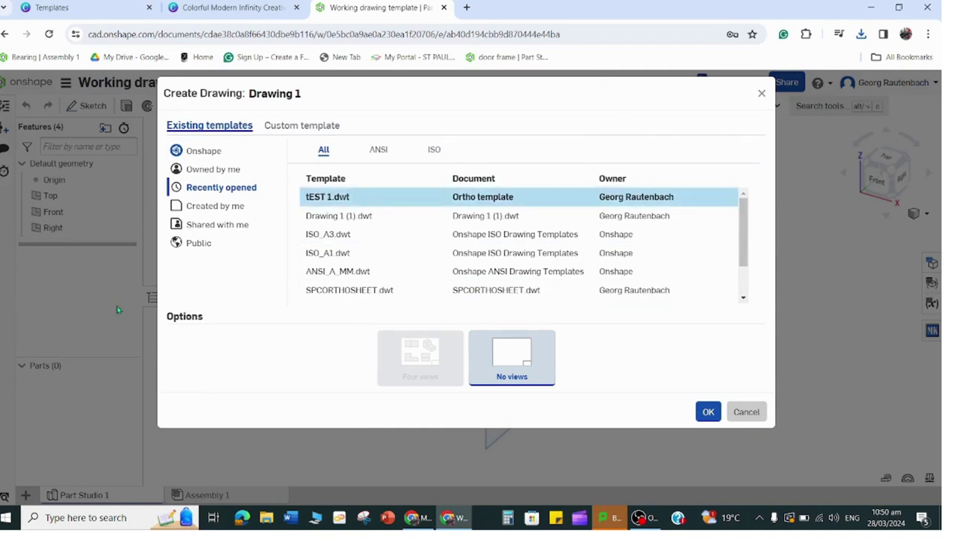
left_click(326, 128)
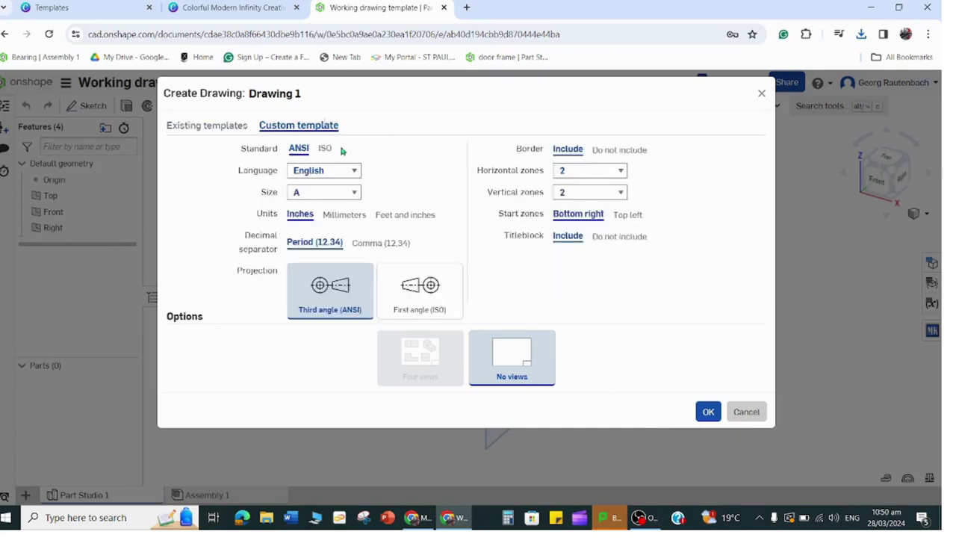
left_click(325, 149)
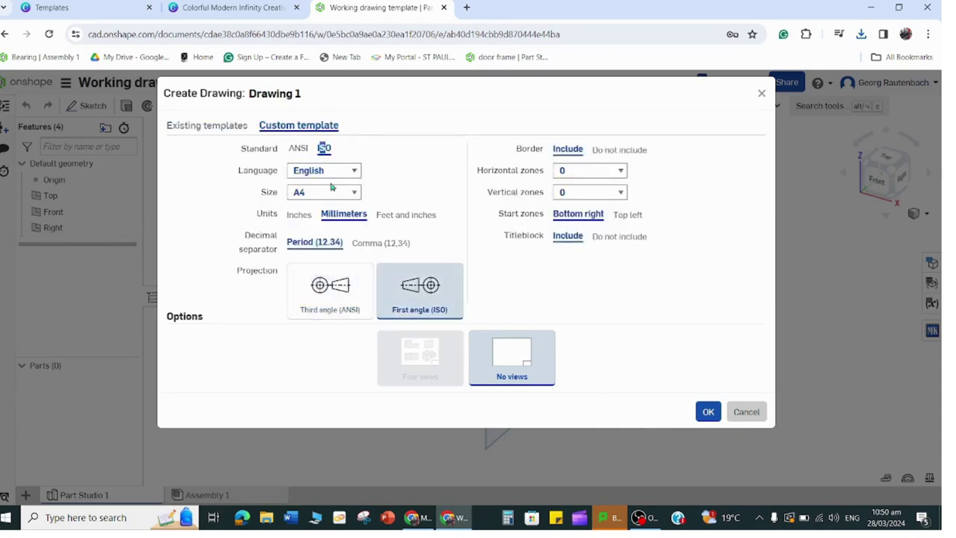
left_click(355, 197)
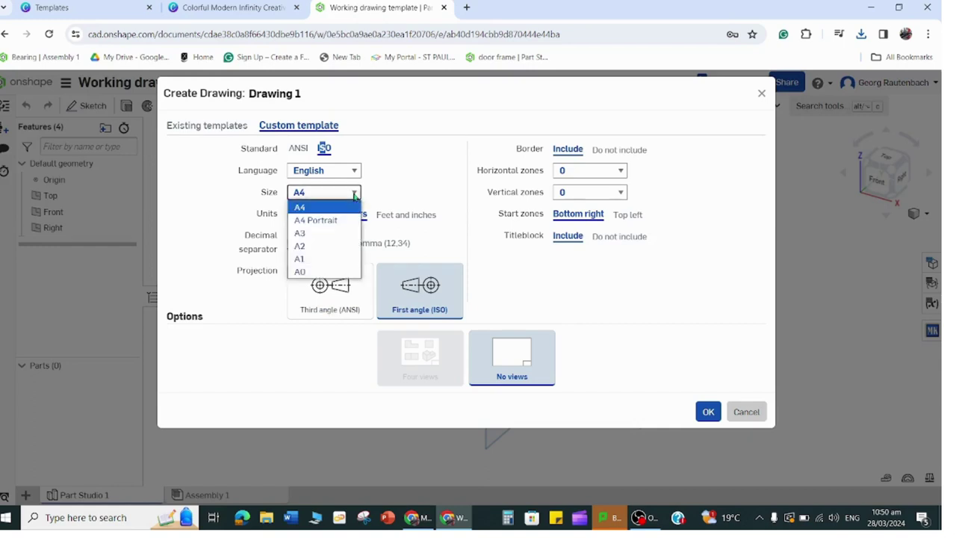
left_click(347, 233)
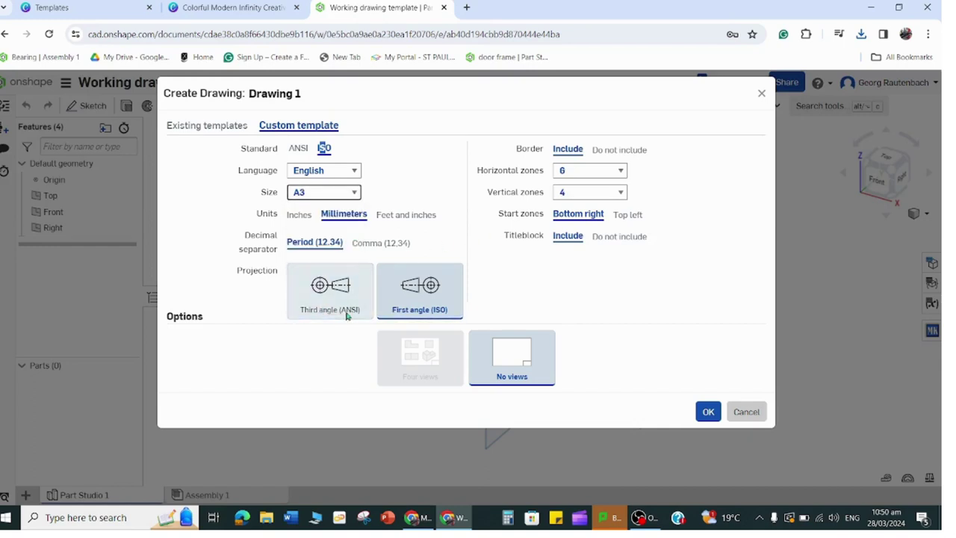
left_click(325, 277)
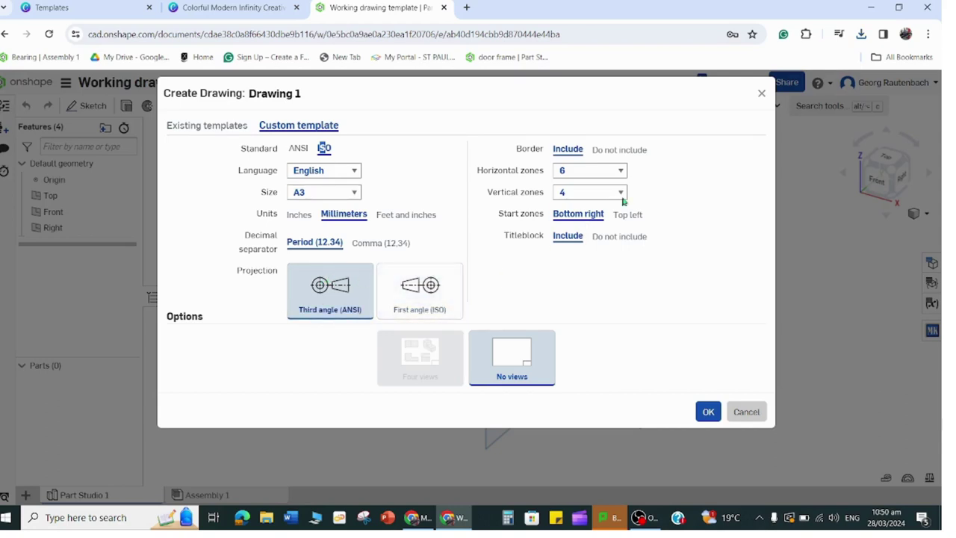
Set horizontal and vertical zones to 0, exclude the title block, and create the drawing.
left_click(619, 172)
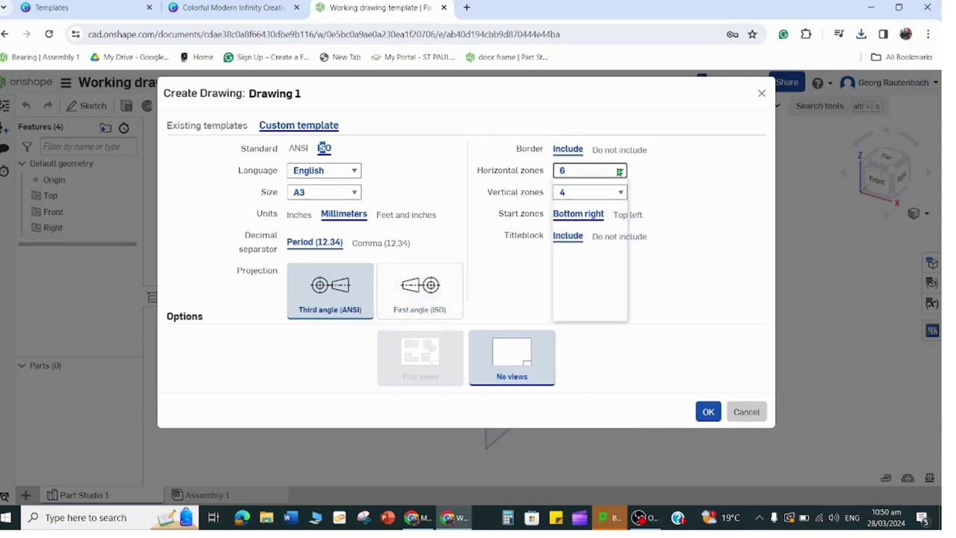
left_click(617, 185)
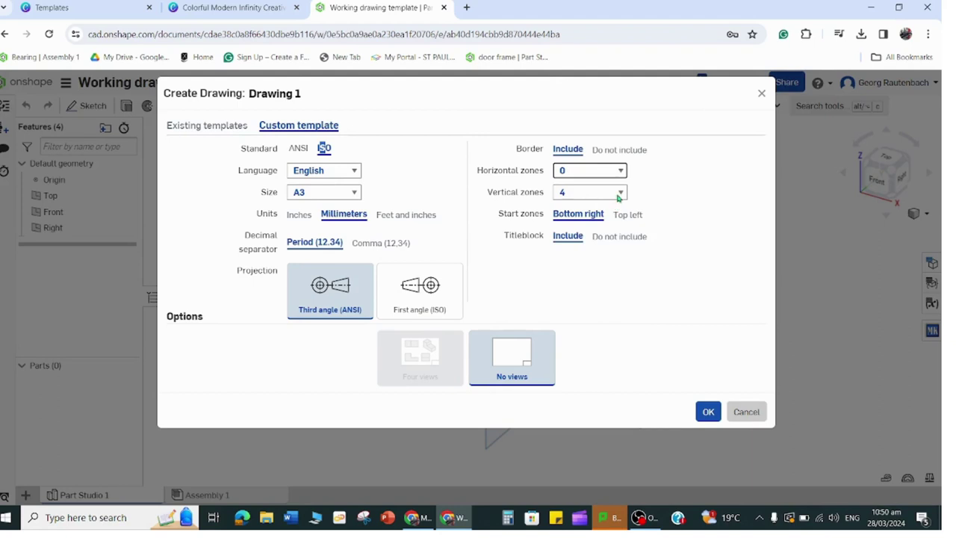
left_click(619, 196)
left_click(619, 210)
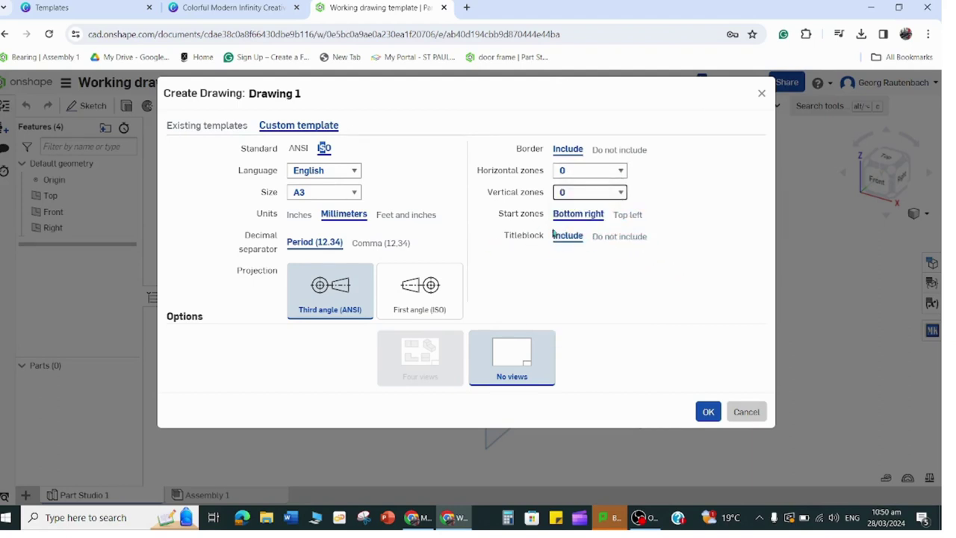
left_click(626, 238)
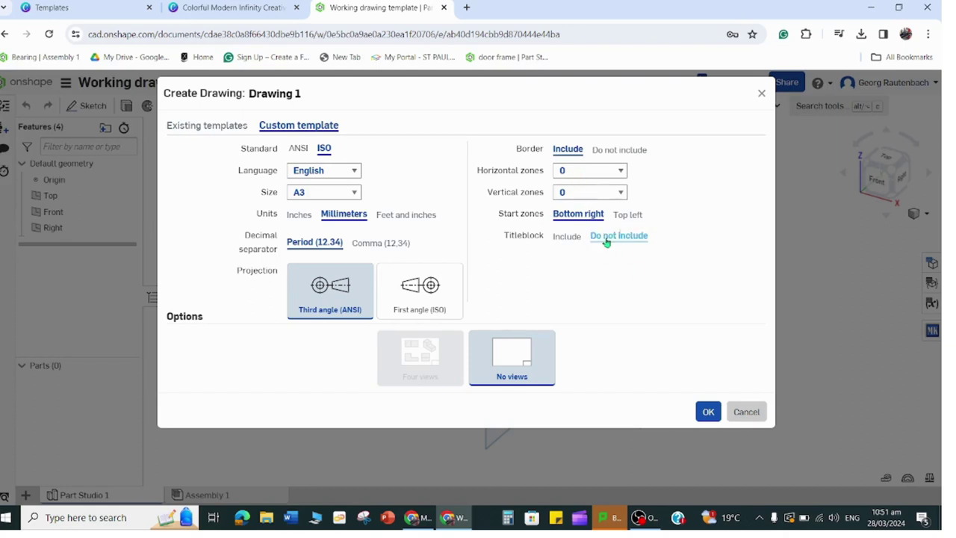
left_click(698, 417)
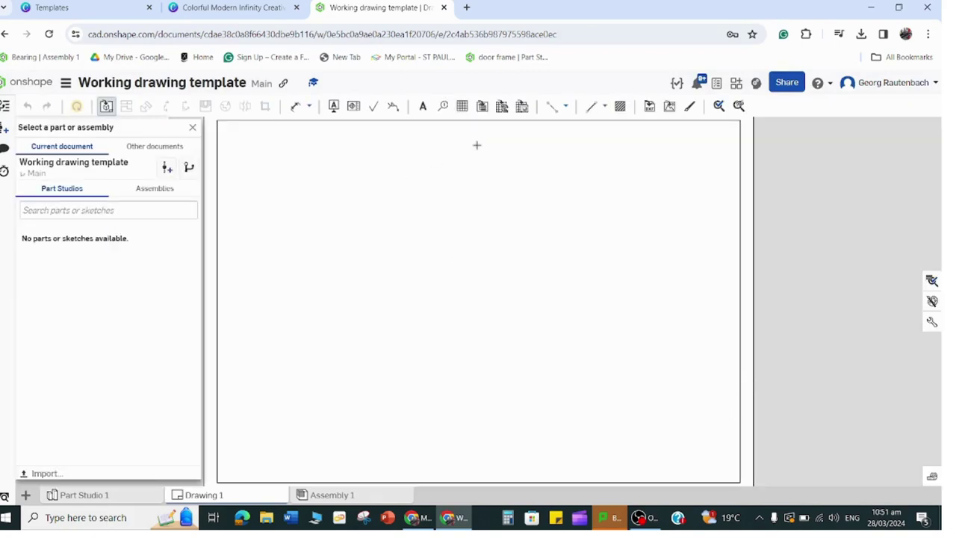
Draw a horizontal line across the full sheet width just above the bottom border.
left_click(592, 106)
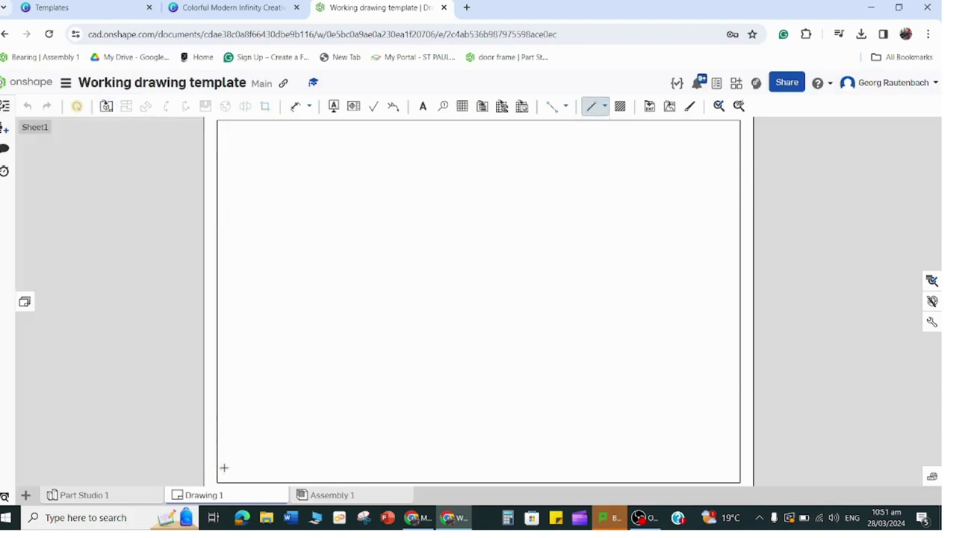
left_click(216, 458)
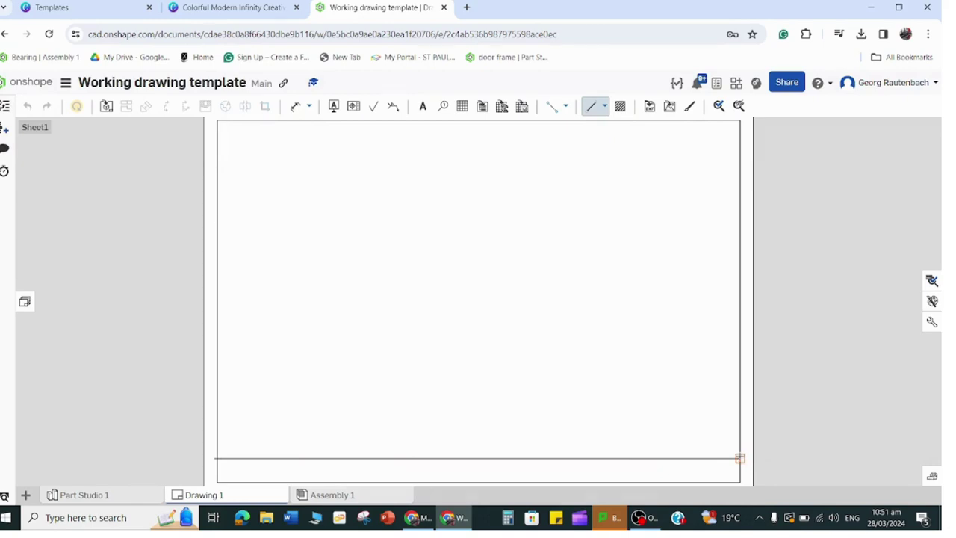
left_click(739, 459)
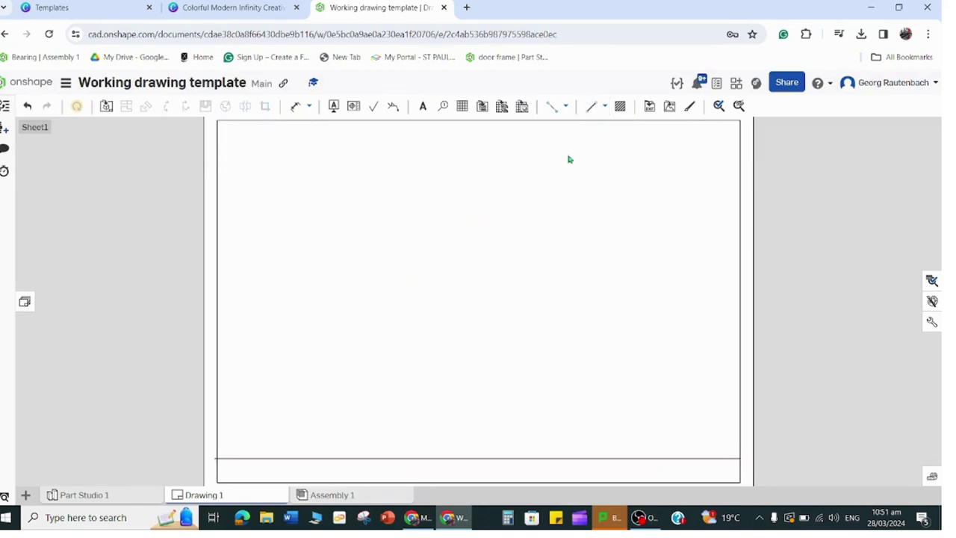
Zoom in on the left end of the title block strip with the Line tool active.
left_click(591, 110)
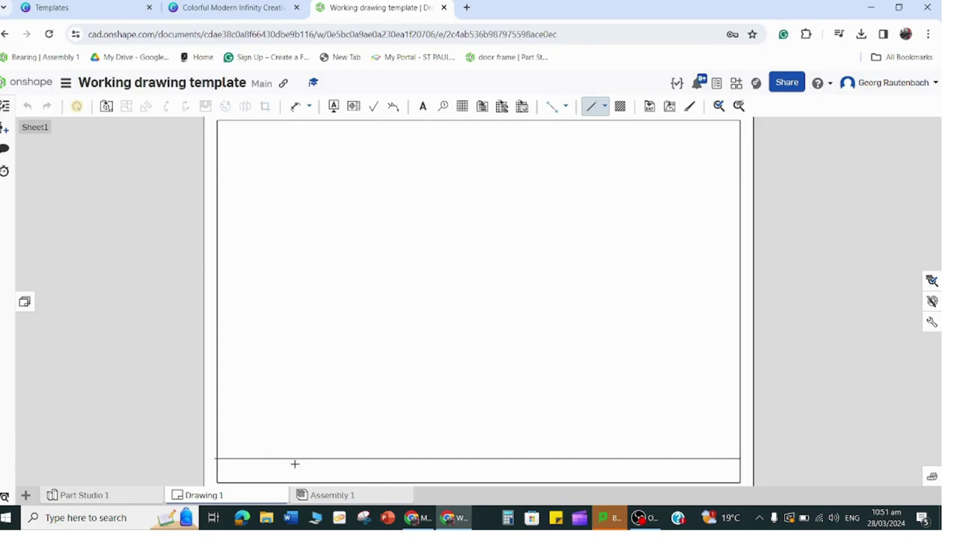
scroll(302, 459, "up", 2)
scroll(322, 382, "down", 3)
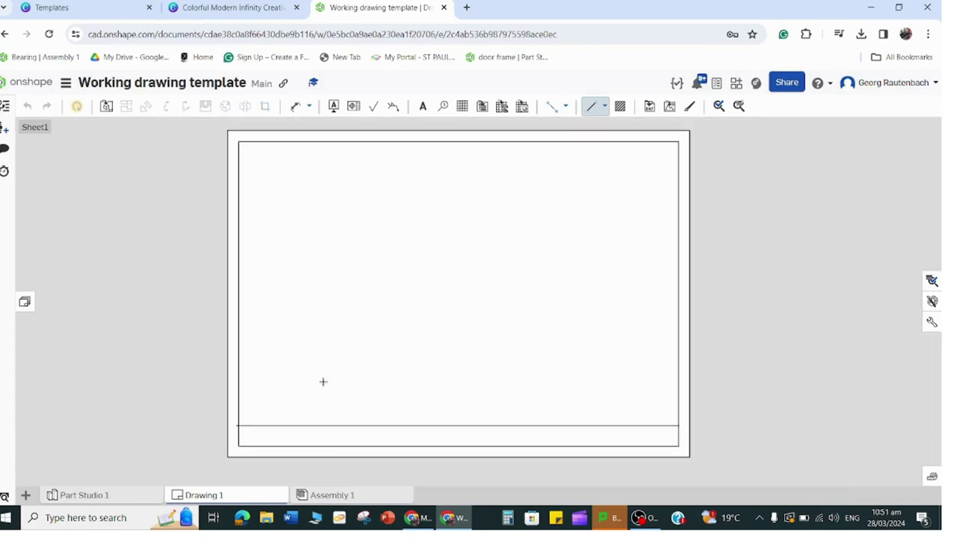
scroll(327, 448, "up", 1)
scroll(320, 433, "up", 3)
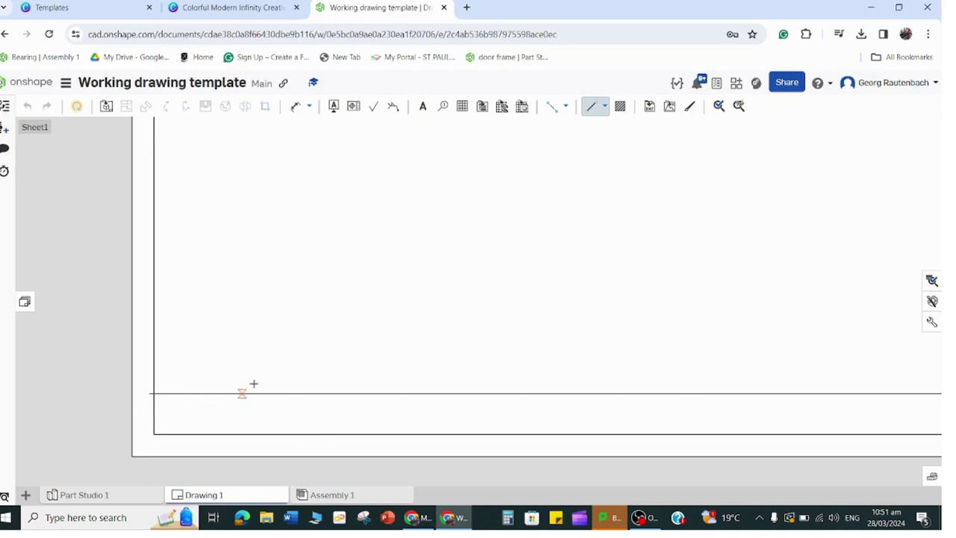
Draw the first vertical divider from the title block line down to the bottom border.
left_click(292, 394)
left_click(293, 435)
key("Escape")
Add a 'NAME' note in the first title-block cell.
left_click(422, 106)
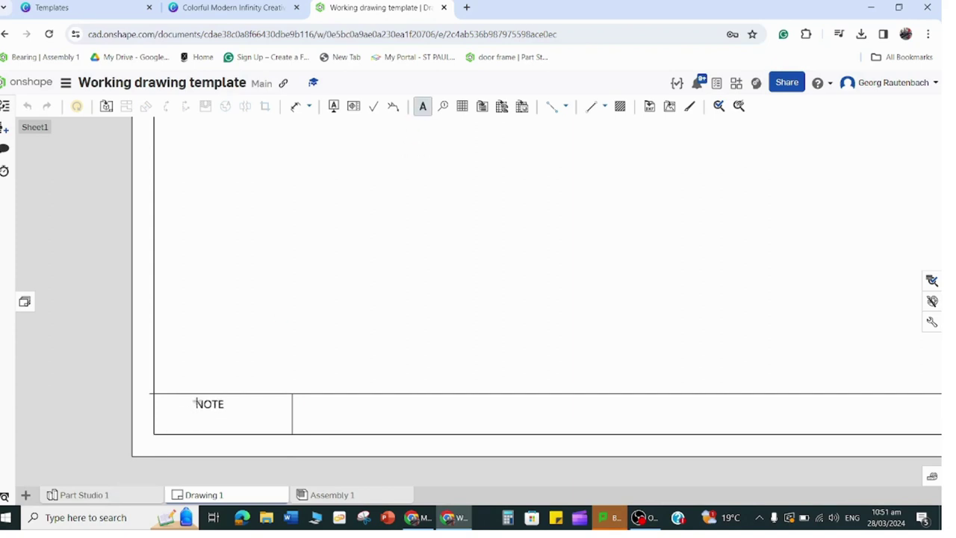
left_click(189, 415)
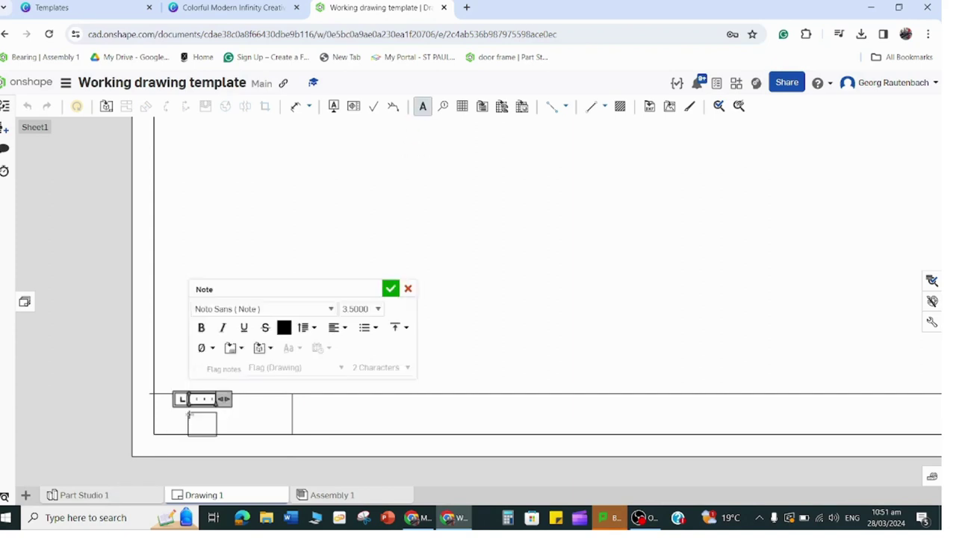
type("name")
key("BackSpace")
key("BackSpace")
key("BackSpace")
key("BackSpace")
type("NAME")
Draw the second vertical divider in the strip, discarding an unfinished extra note.
left_click(590, 110)
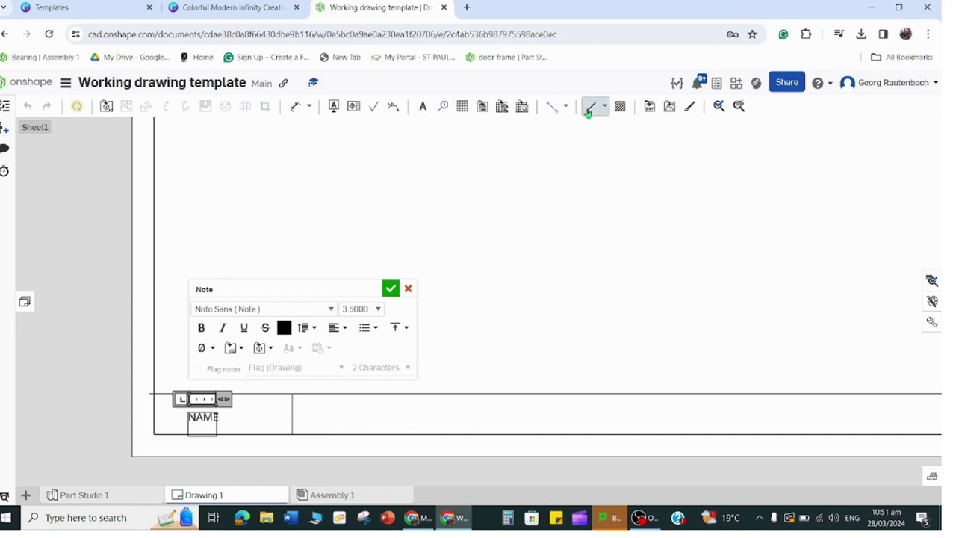
left_click(499, 394)
left_click(499, 434)
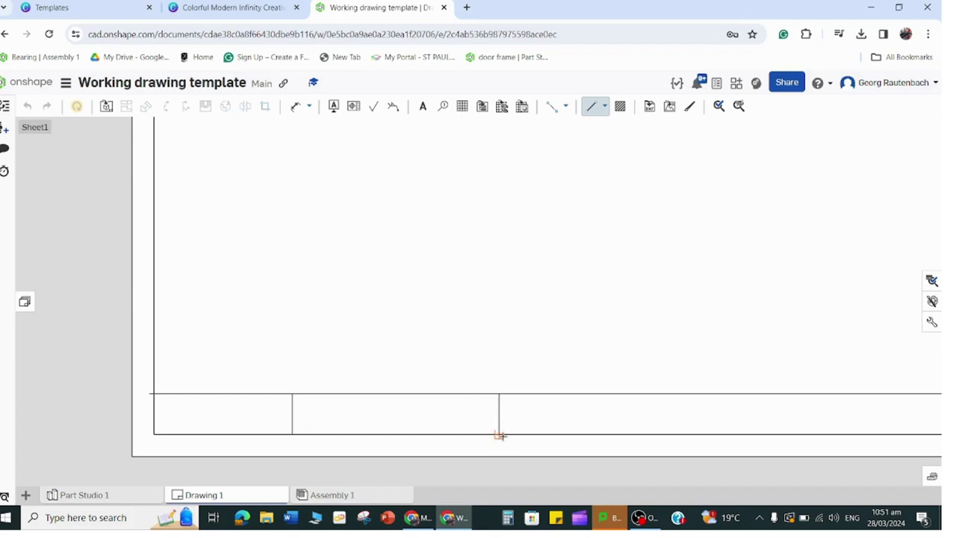
key("Escape")
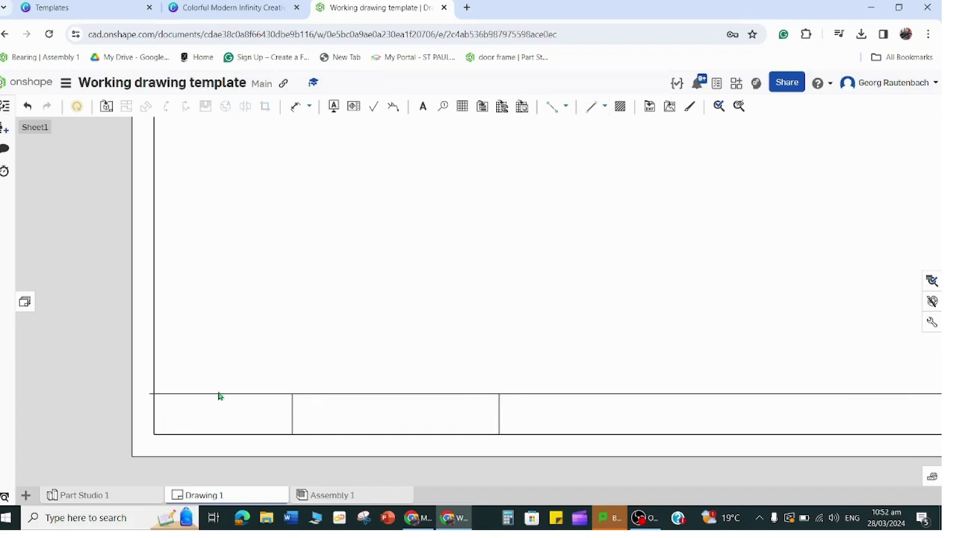
left_click(423, 110)
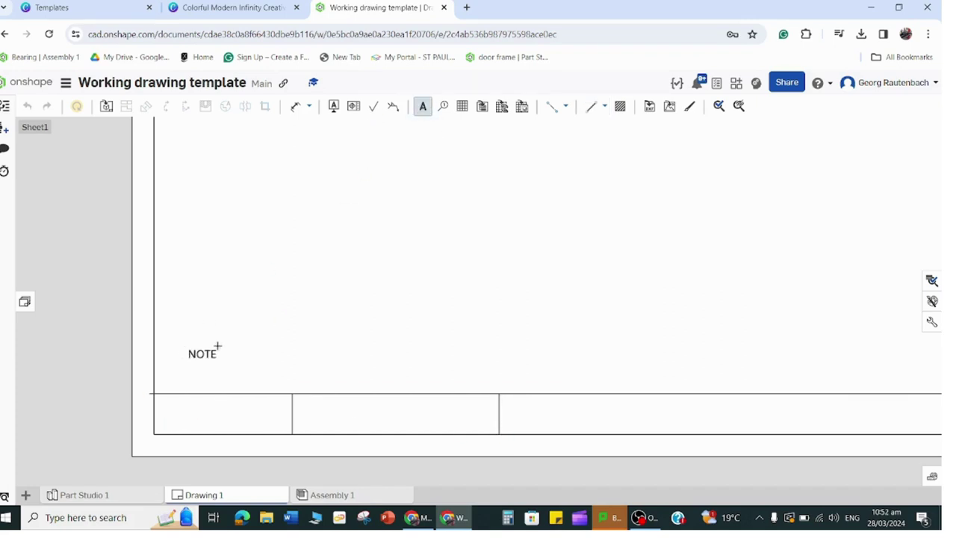
left_click(187, 418)
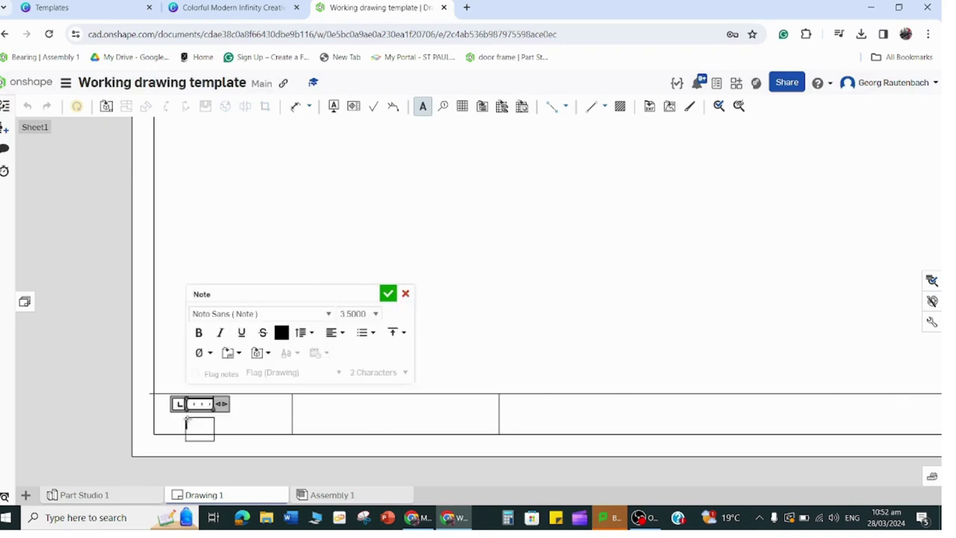
left_click(406, 295)
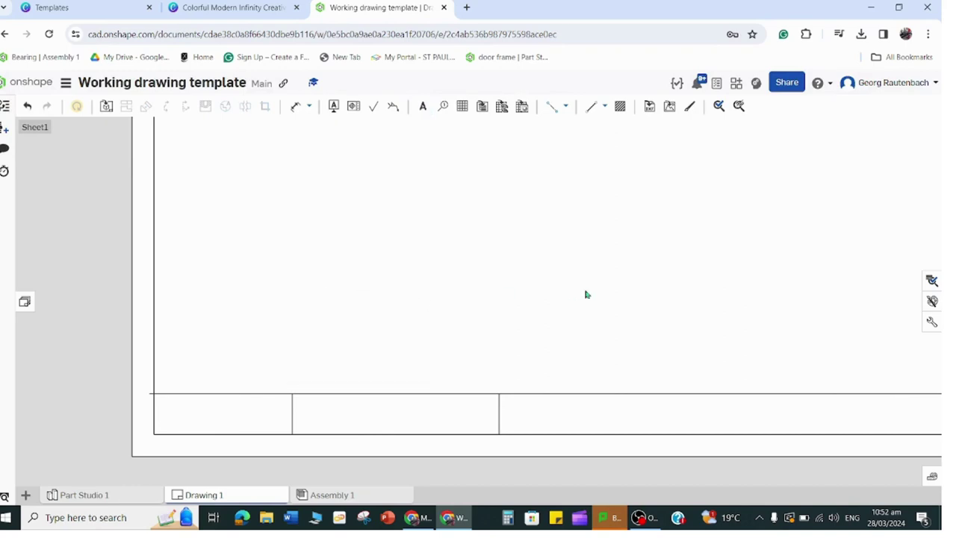
Draw the third vertical divider and fit the whole sheet in view.
left_click(588, 109)
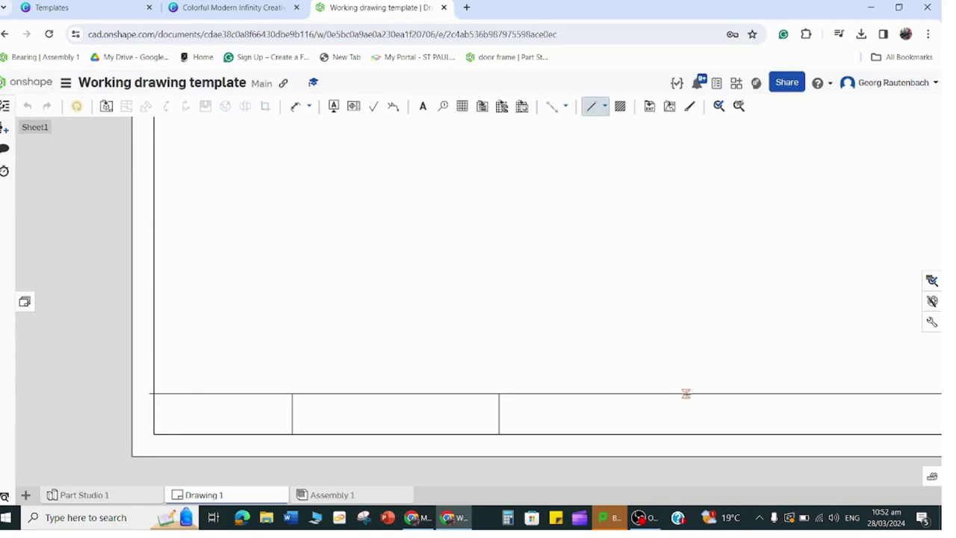
left_click(686, 394)
left_click(685, 434)
key("Escape")
key("f")
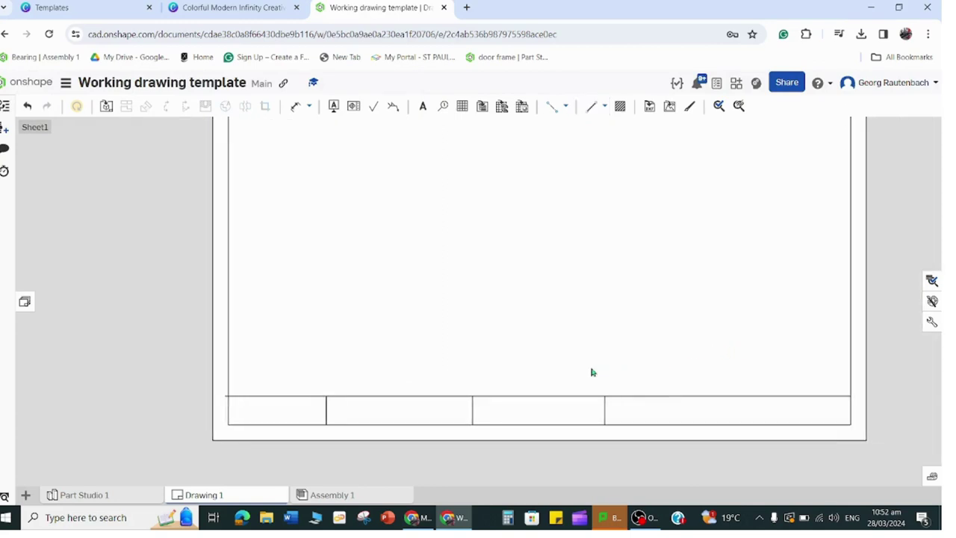
Draw the fourth and fifth vertical dividers toward the right end of the strip.
left_click(592, 106)
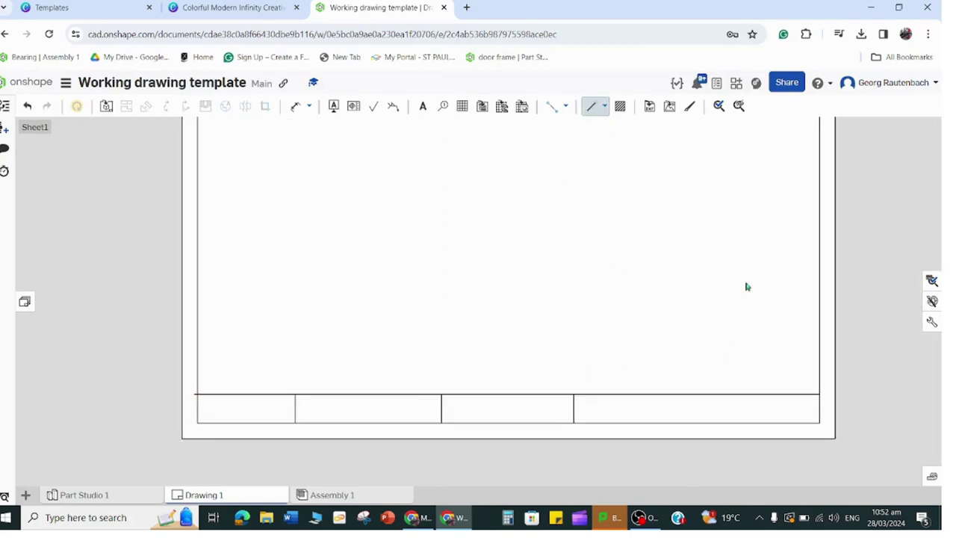
left_click(674, 393)
left_click(674, 423)
key("Escape")
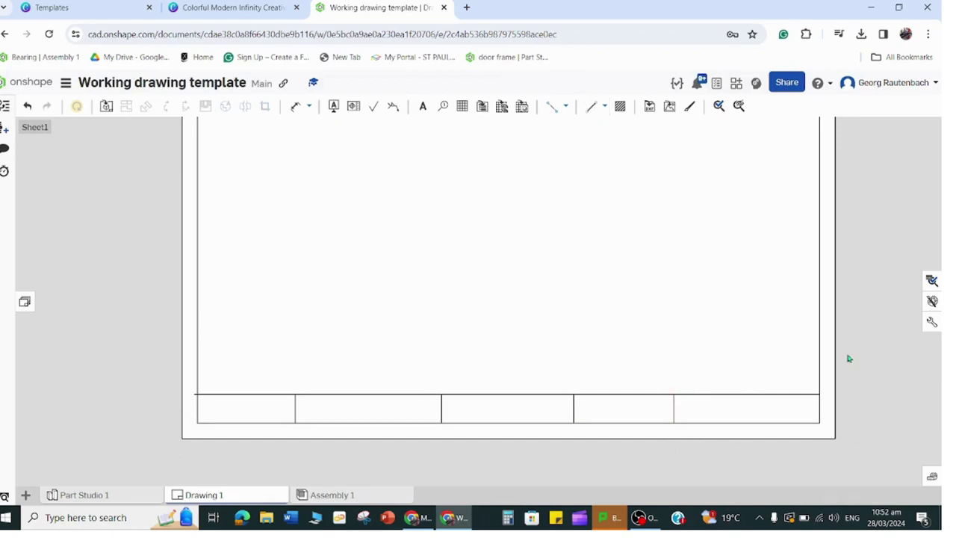
left_click(590, 108)
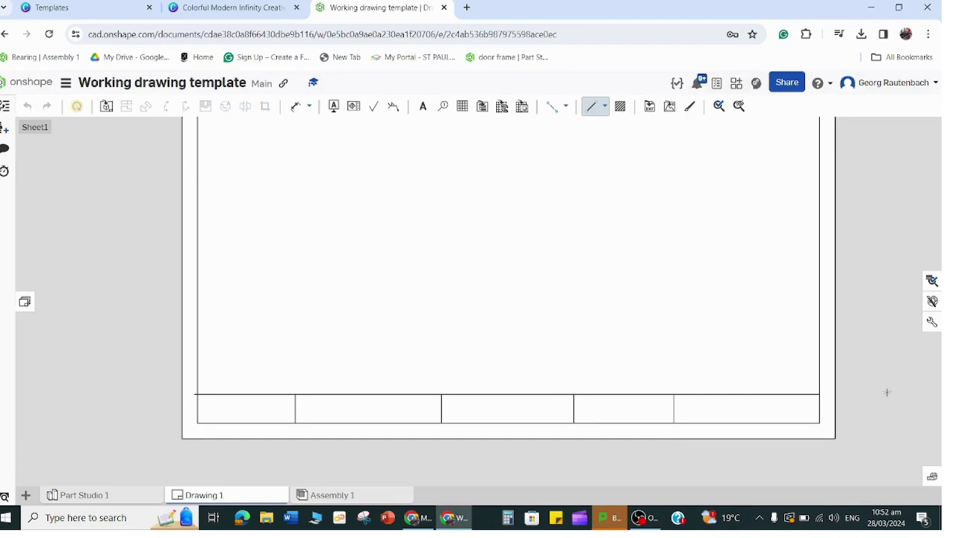
left_click(764, 394)
left_click(764, 423)
key("Escape")
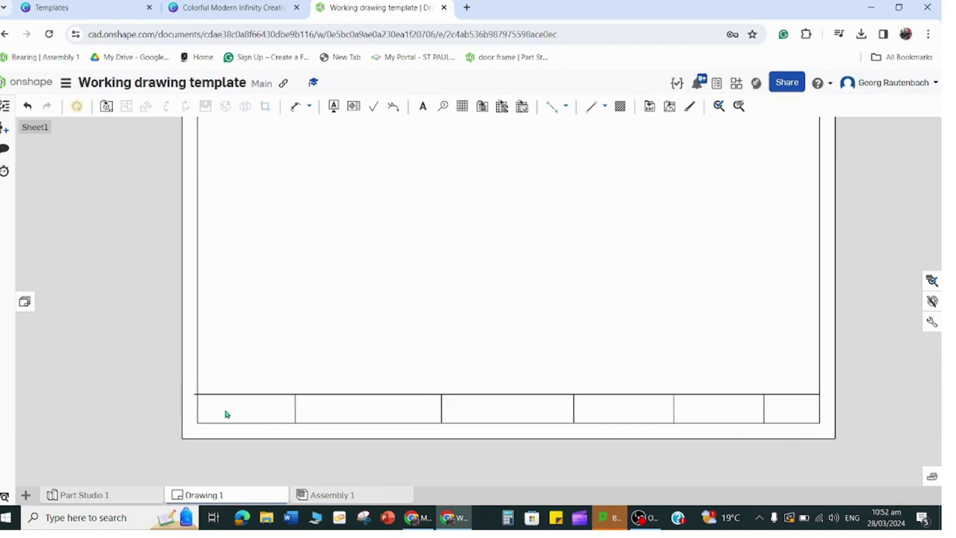
Add NAME and TITLE notes in the first two title-block cells.
left_click(422, 106)
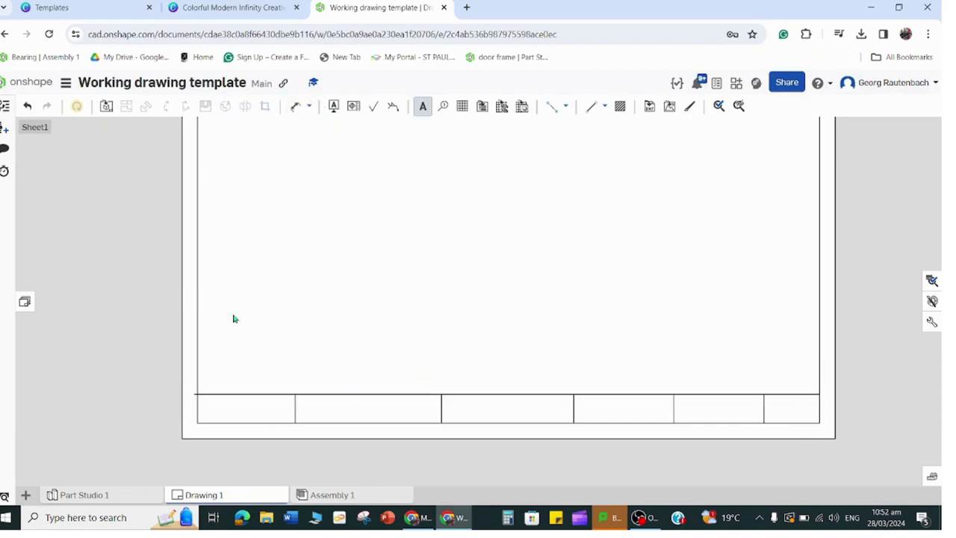
left_click(231, 412)
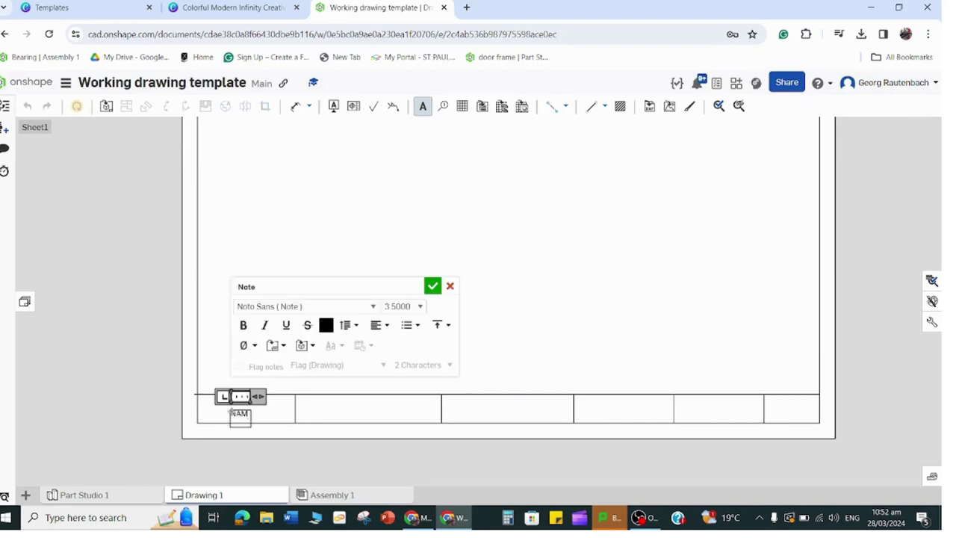
type("NAME")
left_click(331, 417)
left_click(334, 408)
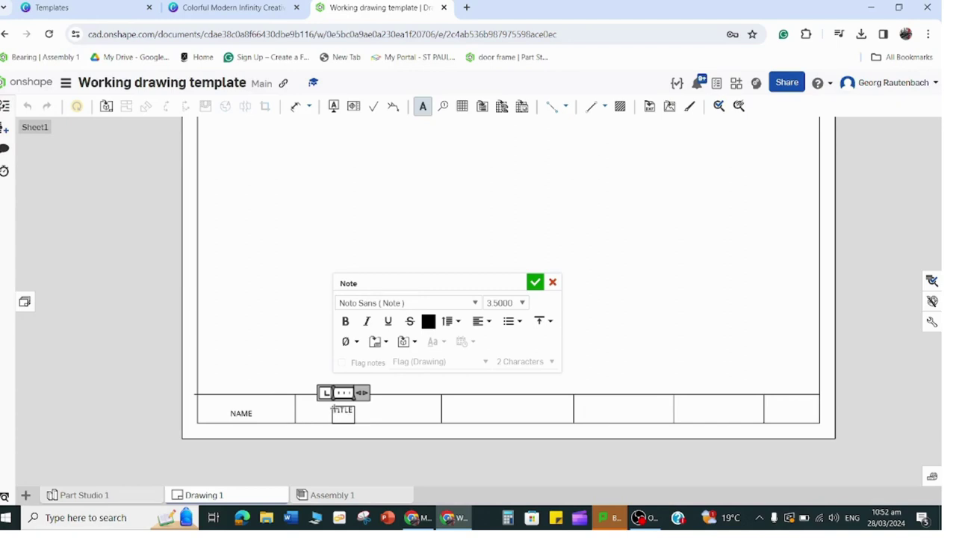
left_click(470, 410)
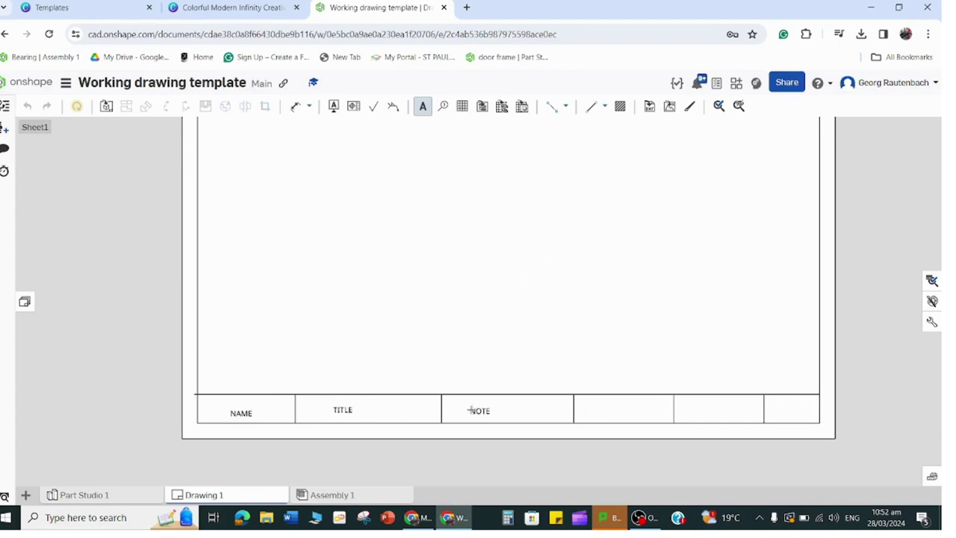
key("Escape")
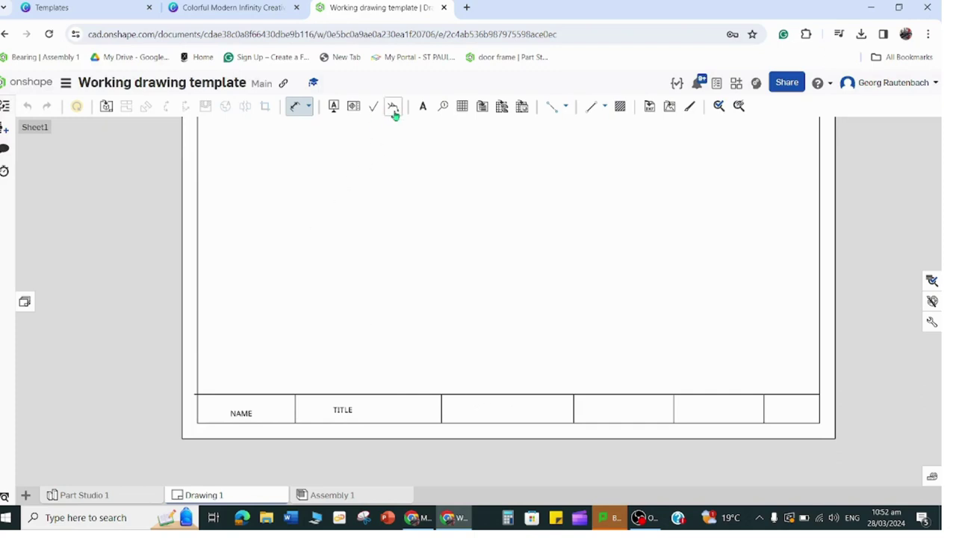
Add DATE in the third cell and a two-line SCALE 1:5 note in the fourth.
left_click(422, 106)
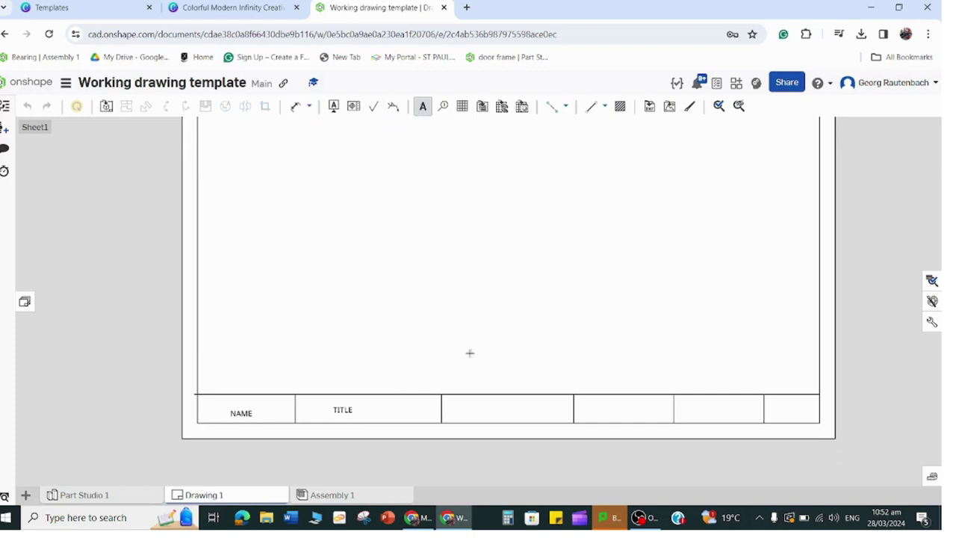
left_click(458, 405)
type("DA")
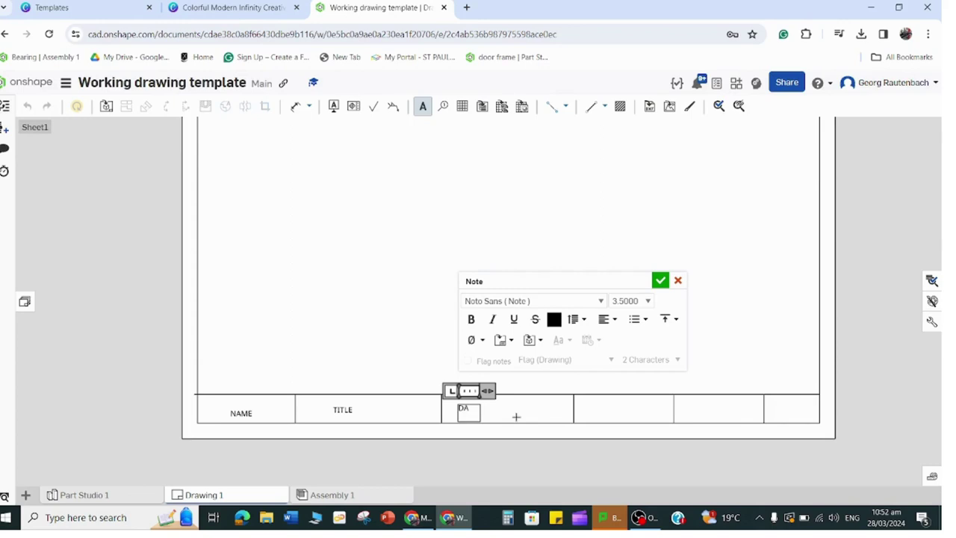
type("TE")
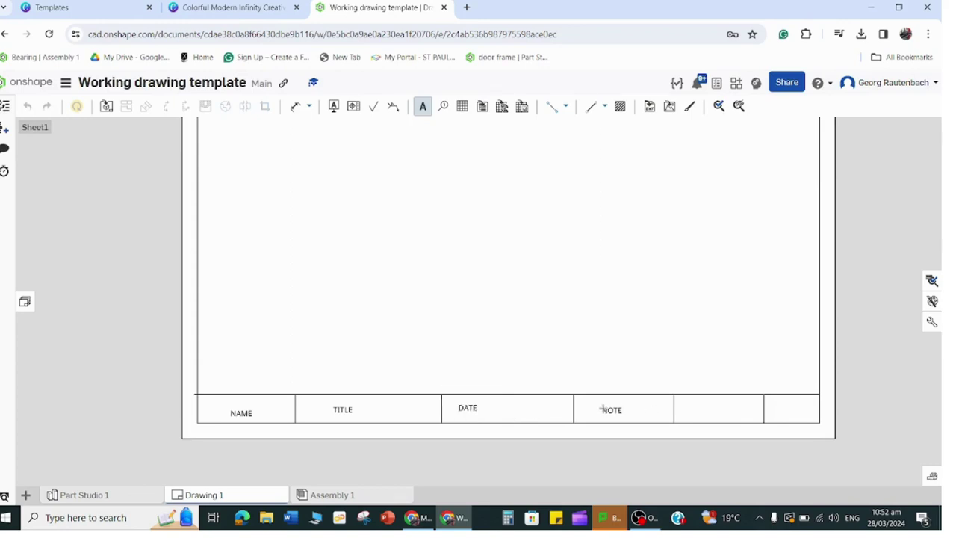
left_click(602, 408)
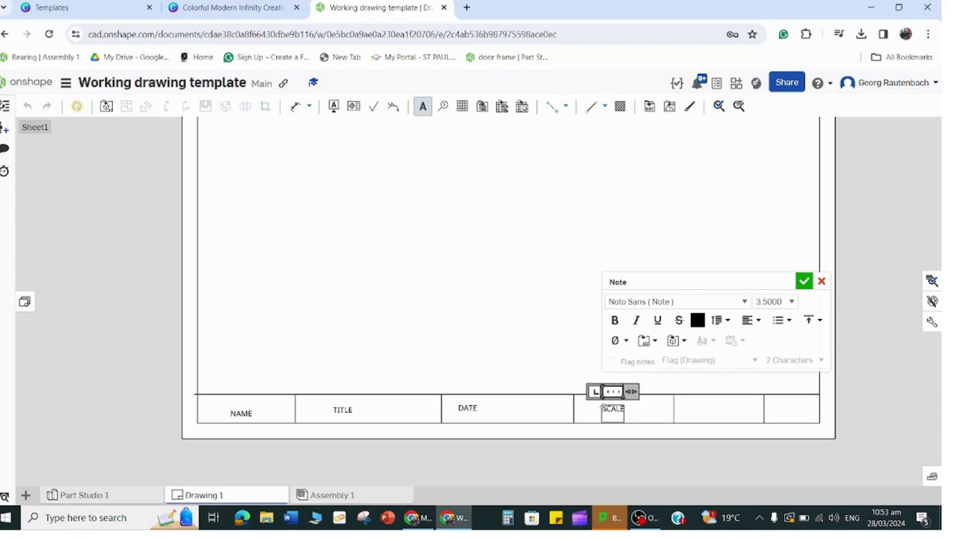
type("SCALE")
key("Return")
type("1:5")
left_click(700, 412)
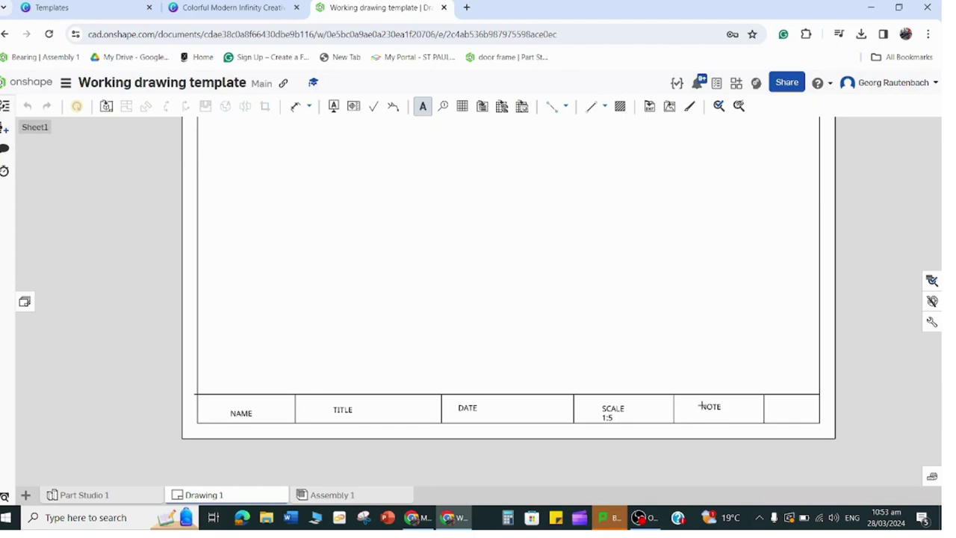
Write a two-line ORTHOGRAPIC SYMBOL note in the fifth cell and start a note in the last cell.
left_click(701, 406)
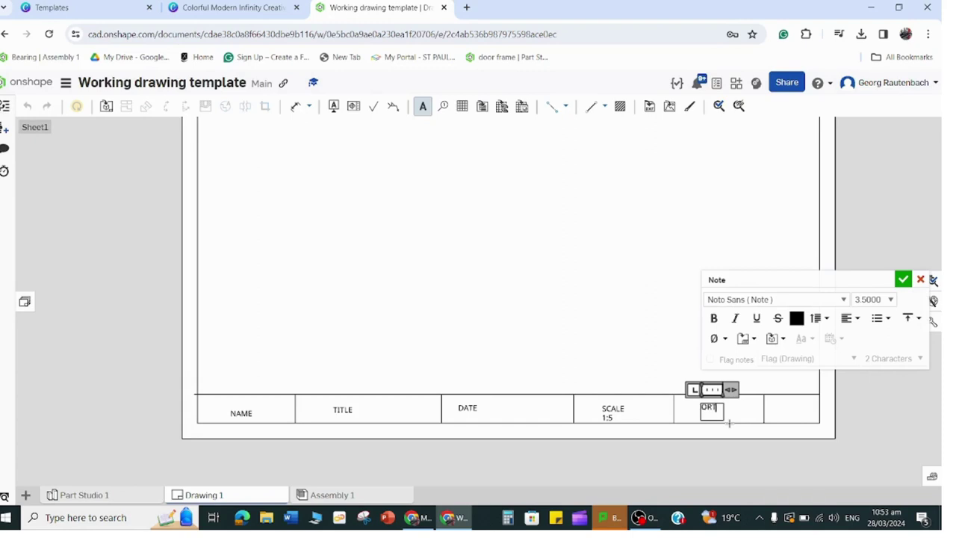
type("HOGRAPIC")
key("Return")
type("SYMBOL")
left_click(777, 411)
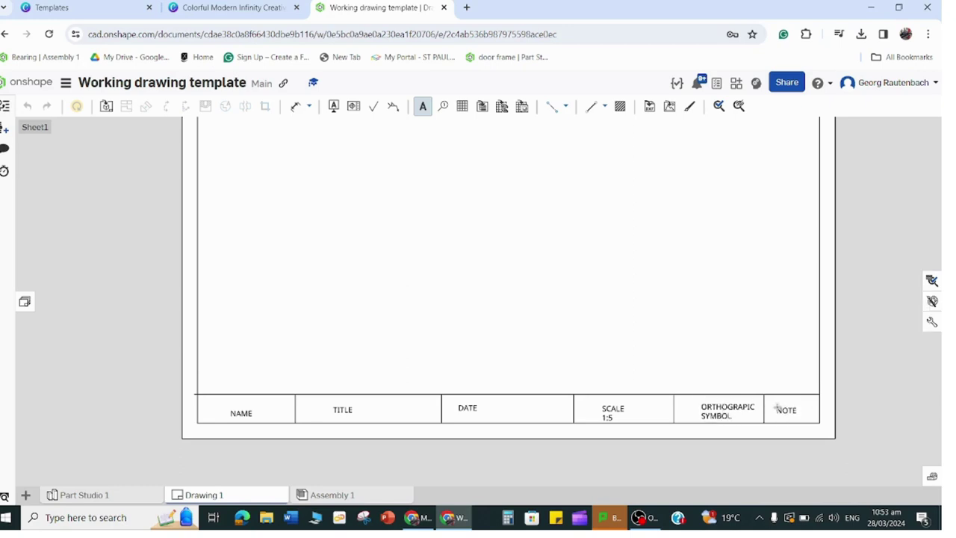
double_click(777, 410)
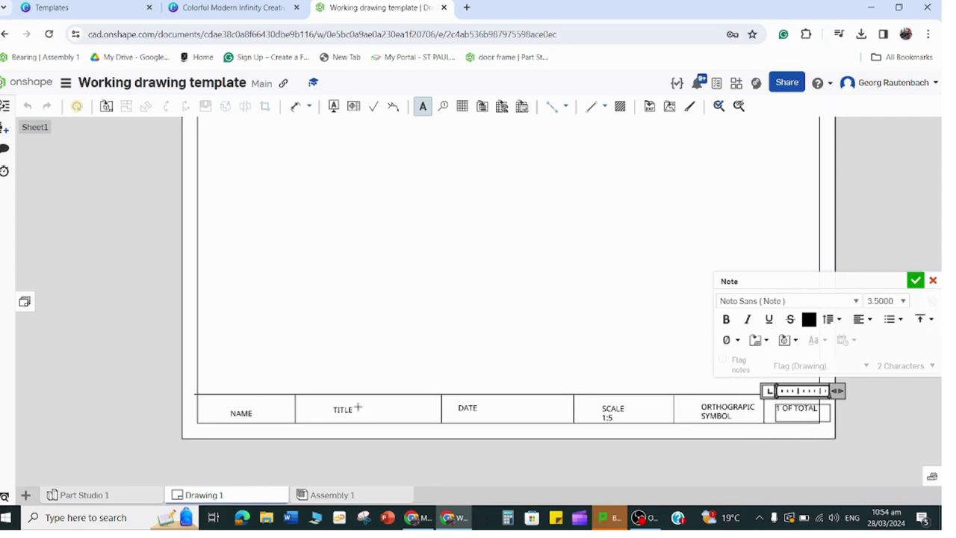
Commit the 1 OF TOTAL note and nudge the NAME and TITLE notes into their cells.
left_click(915, 280)
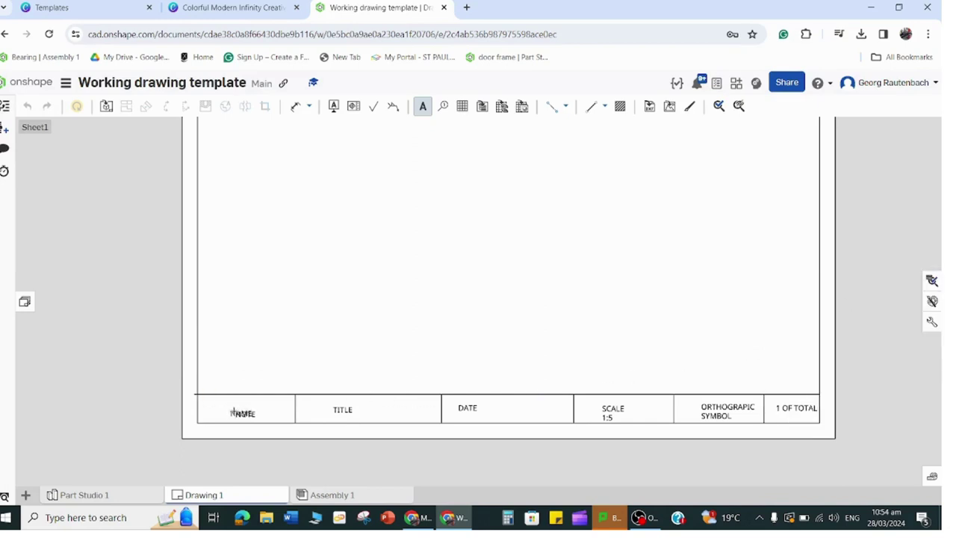
key("Escape")
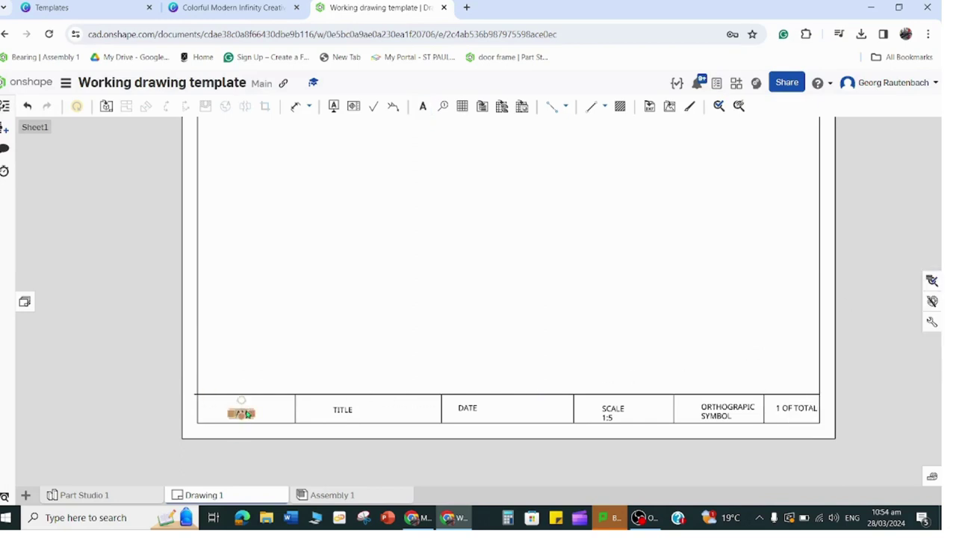
left_click_drag(239, 411, 239, 397)
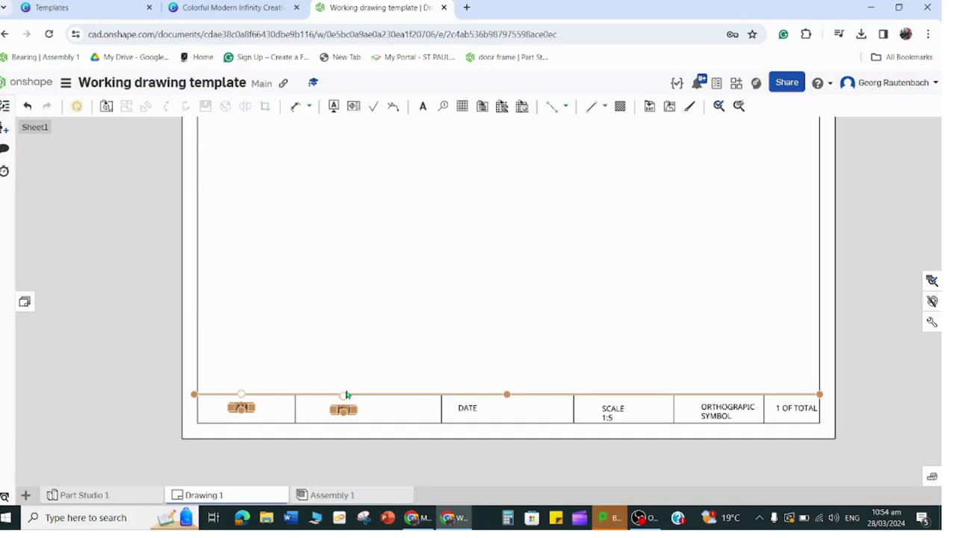
left_click(343, 396)
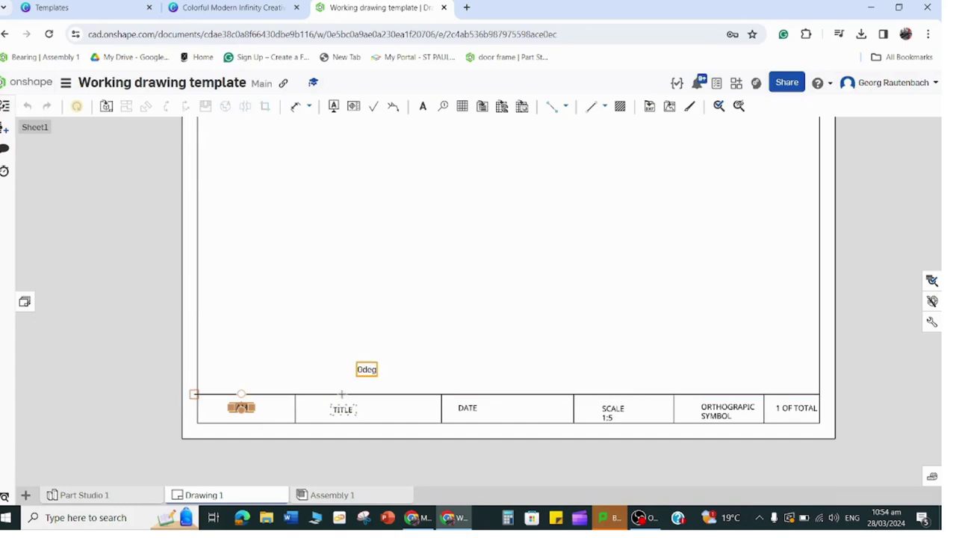
left_click(342, 395)
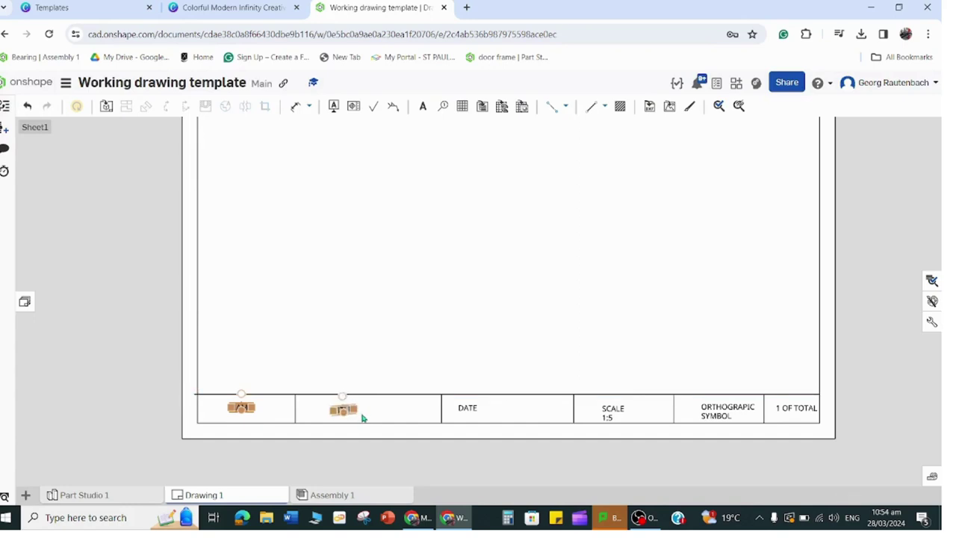
key("ctrl+z")
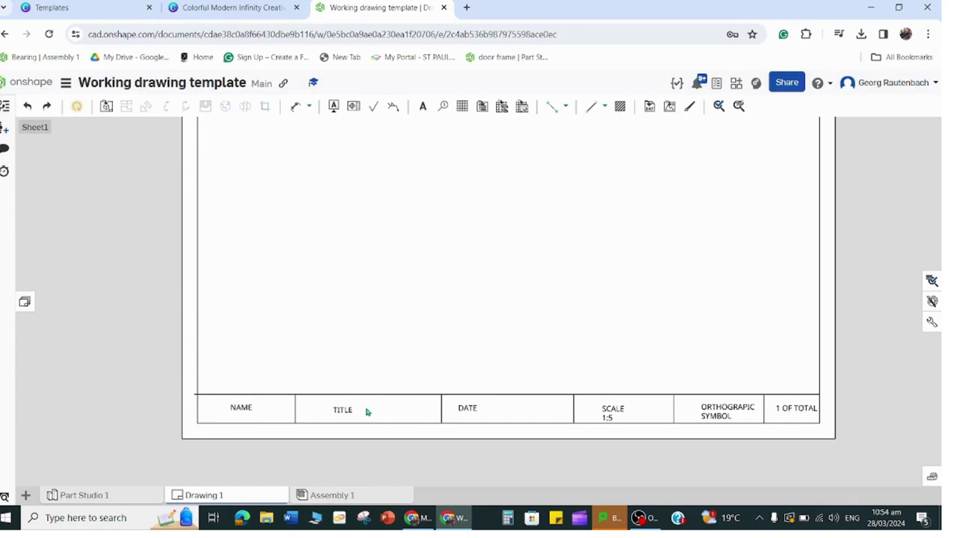
left_click_drag(343, 396, 344, 394)
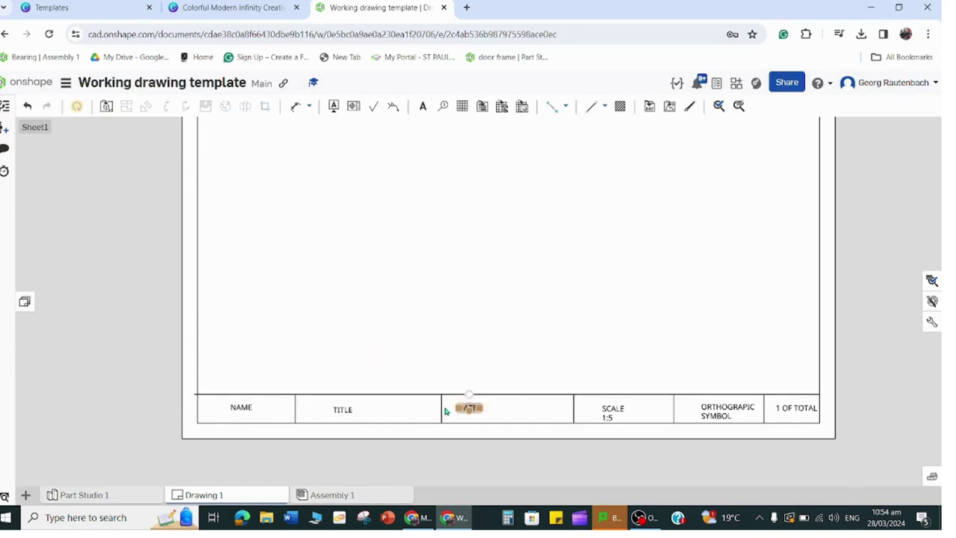
Put SCALE 1:5 on one line and shift the SCALE and ORTHOGRAPHIC SYMBOL notes left.
double_click(624, 416)
type("1:5")
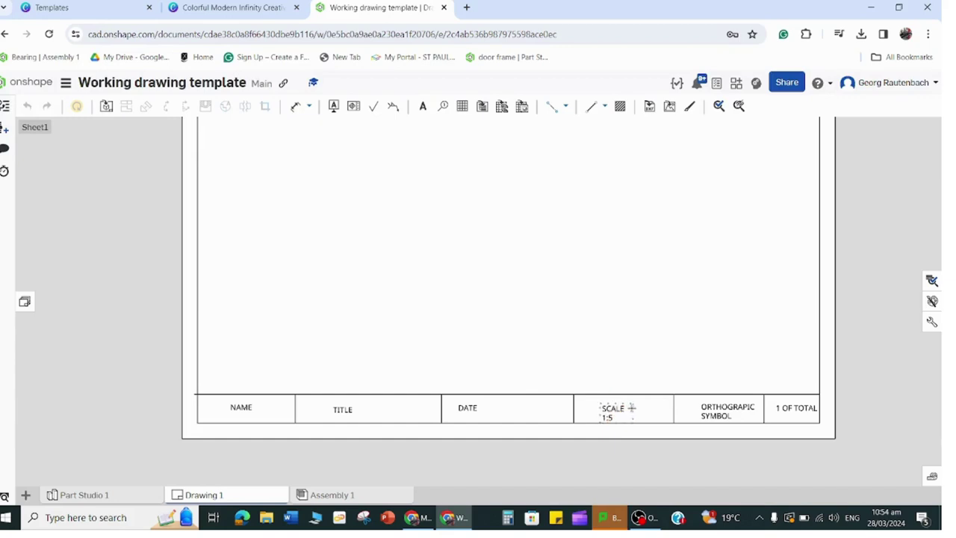
left_click(640, 423)
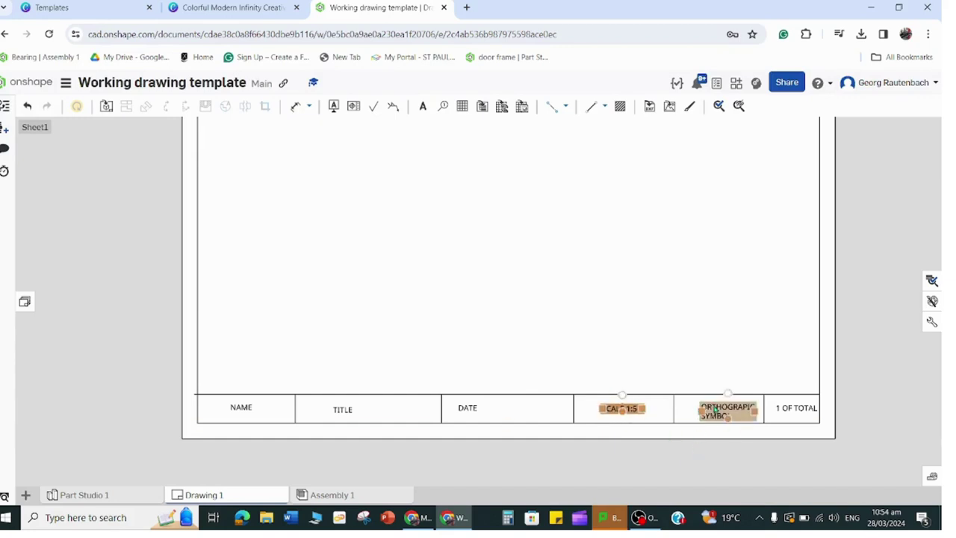
left_click_drag(701, 411, 692, 410)
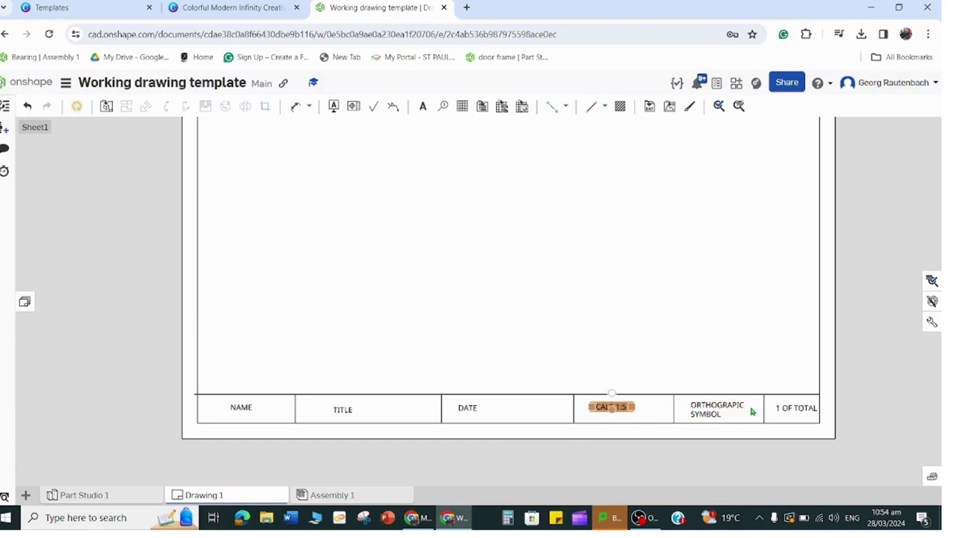
left_click(687, 412)
scroll(352, 203, "down", 5)
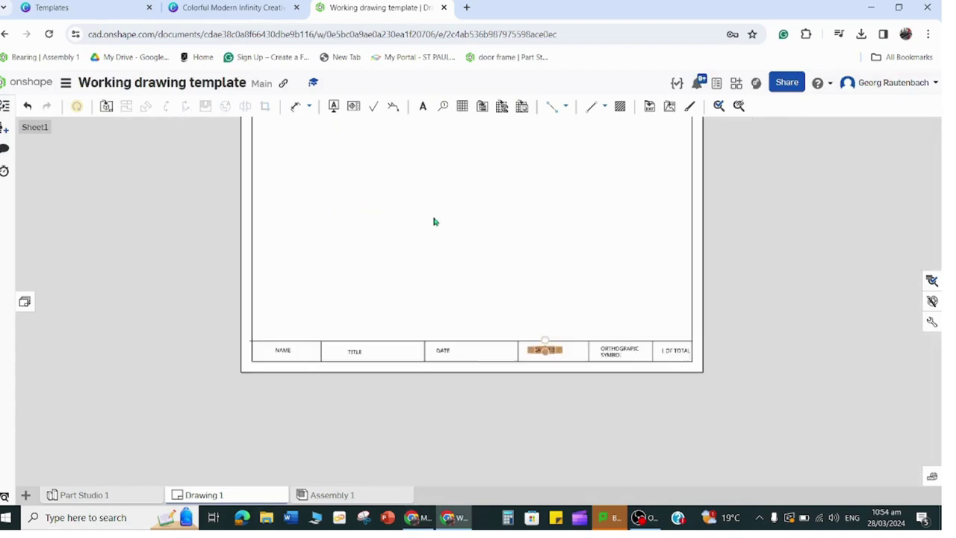
left_click(413, 331)
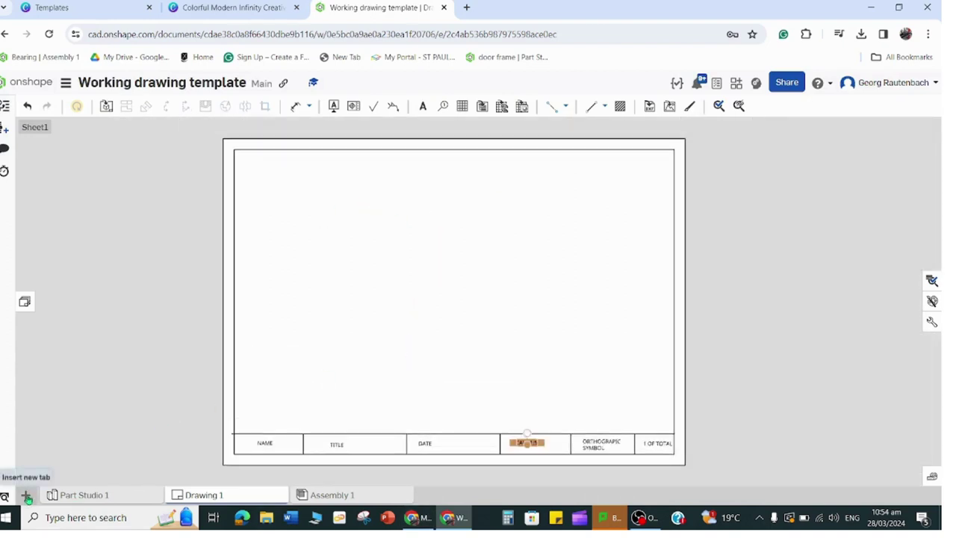
Import the Colorful Modern Infinity Creative Studio Logo JPG from Downloads as a document tab.
left_click(27, 497)
left_click(45, 476)
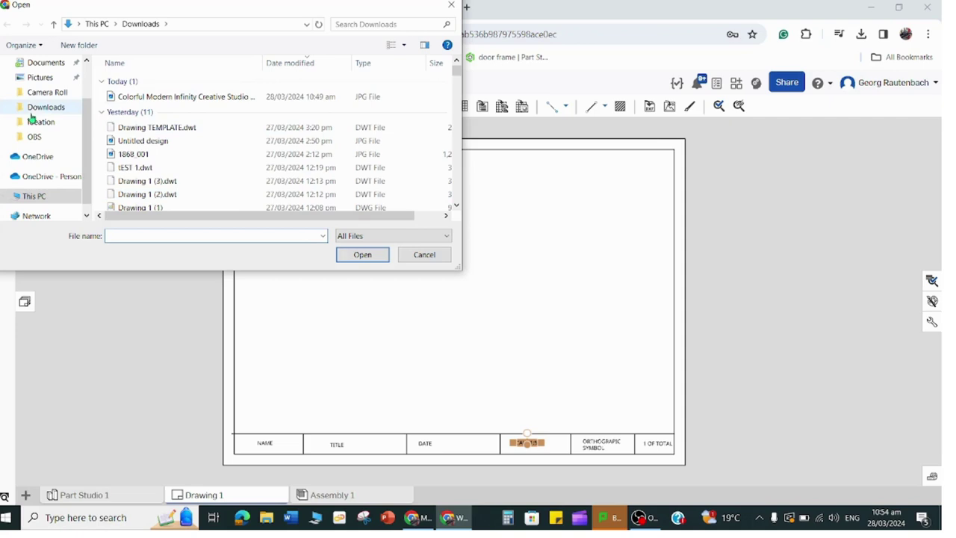
left_click(182, 98)
left_click(352, 253)
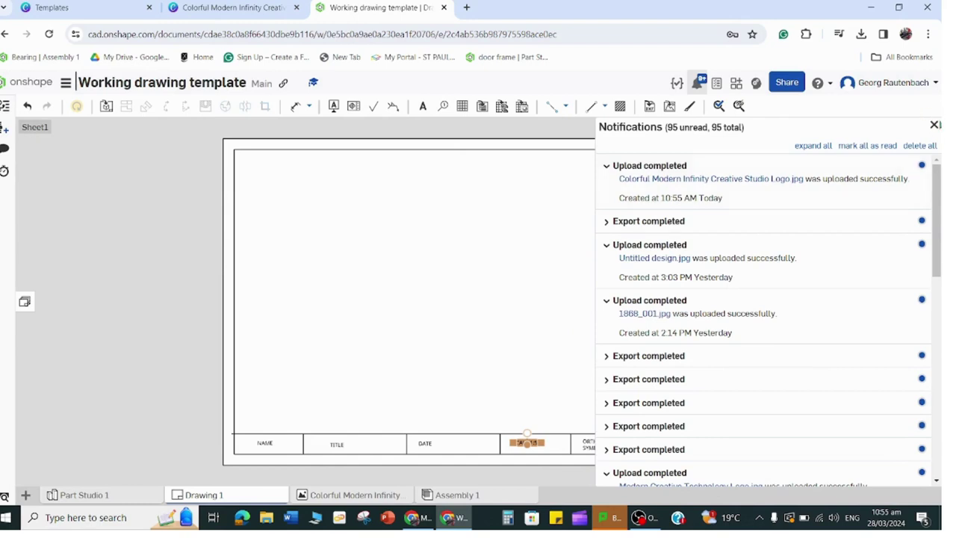
left_click(933, 126)
left_click(669, 107)
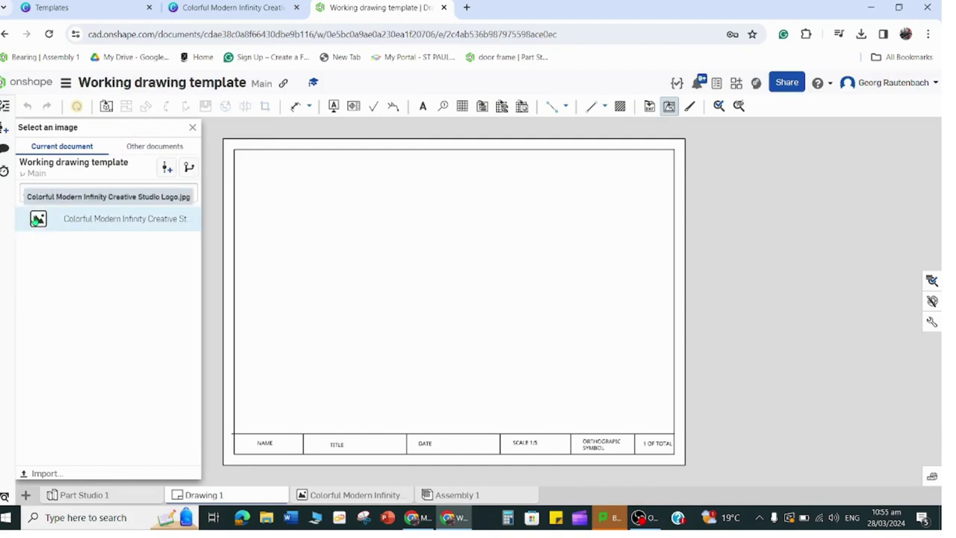
Place the logo image on the sheet as a first try, then undo the placement.
left_click(35, 219)
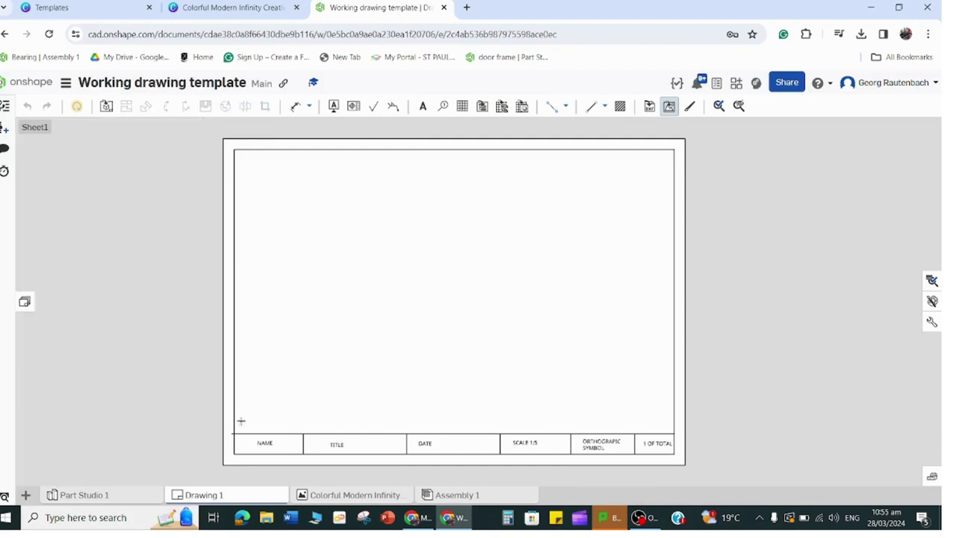
left_click(234, 433)
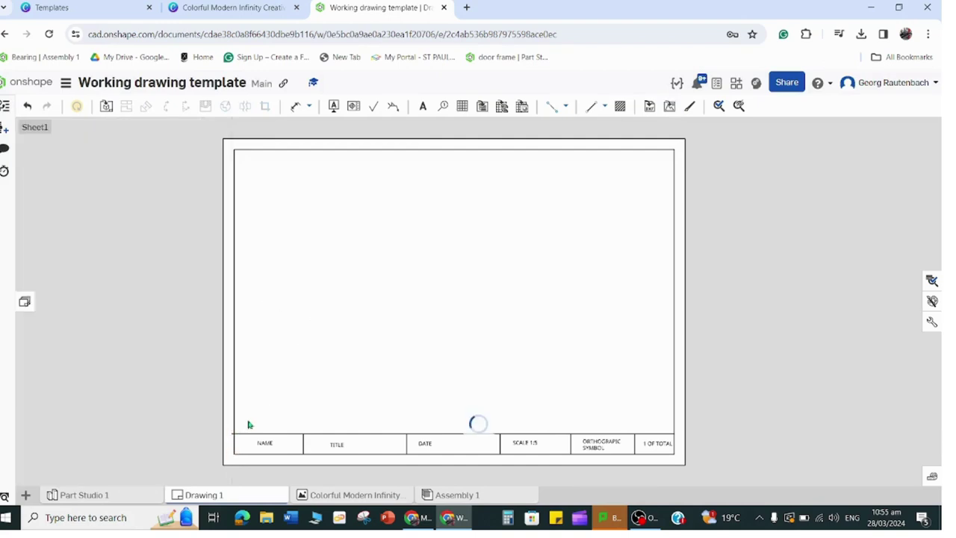
scroll(242, 430, "down", 2)
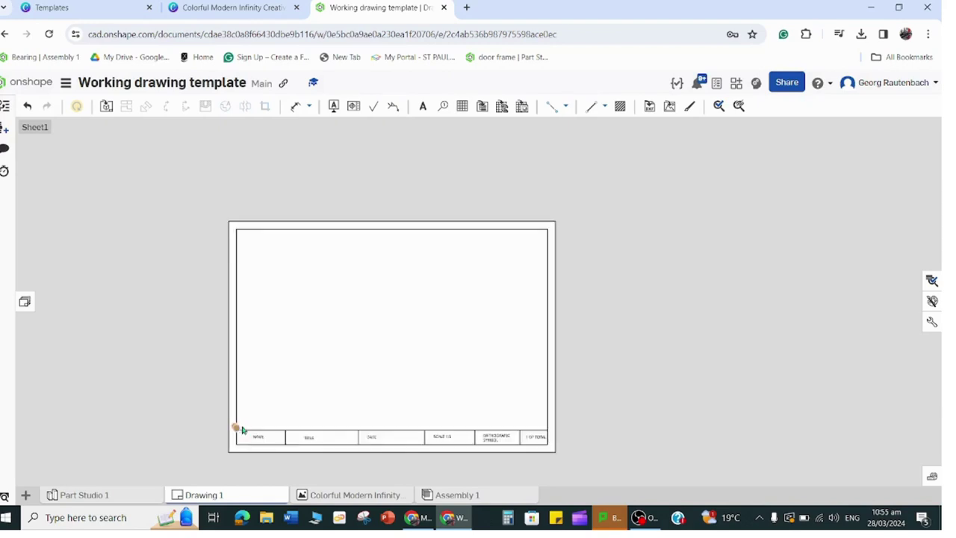
scroll(242, 429, "up", 6)
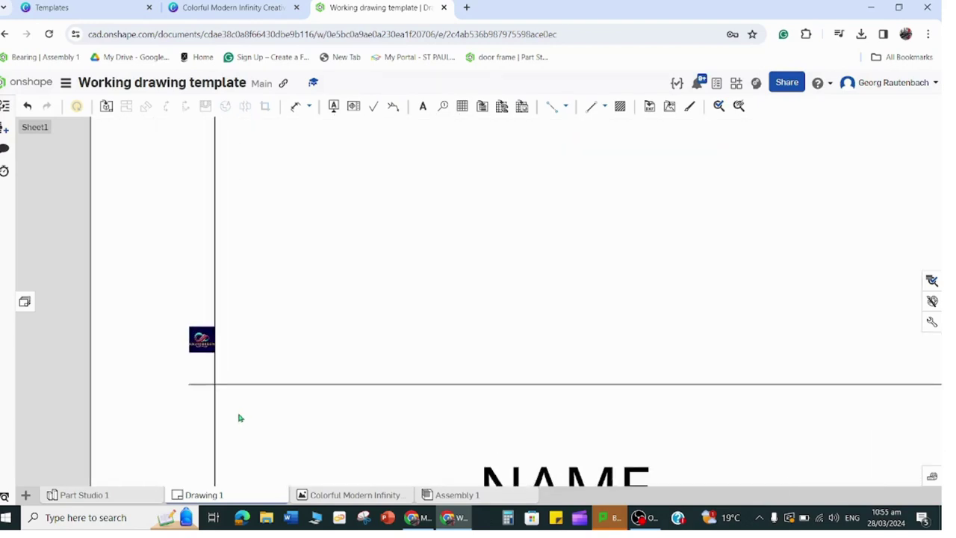
key("ctrl+z")
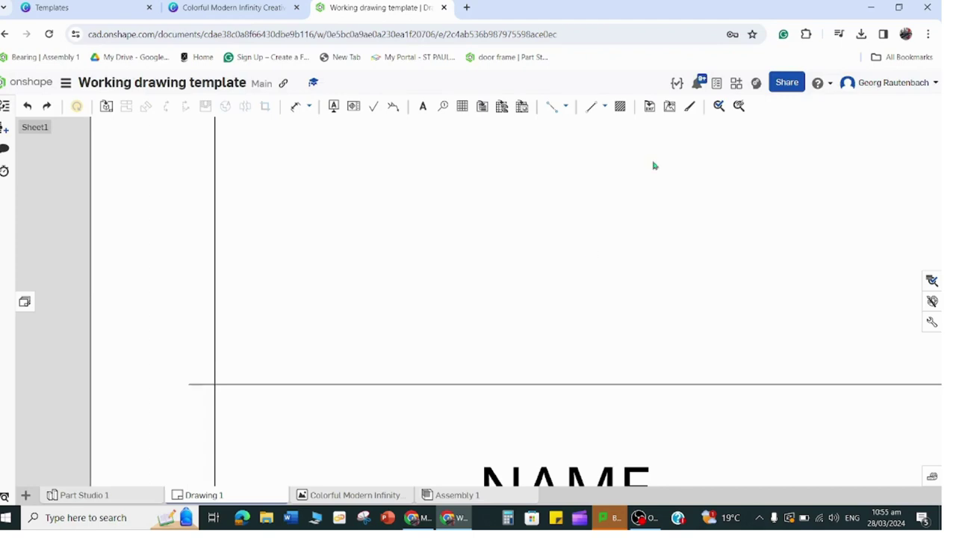
Place the logo at the sheet's lower-left corner above the NAME cell, sizing it with a second click.
left_click(669, 107)
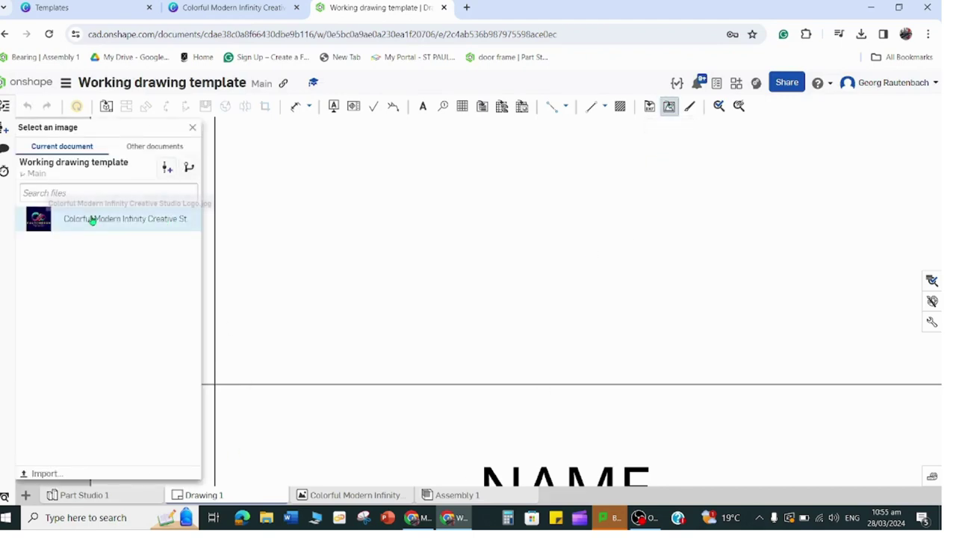
left_click(92, 219)
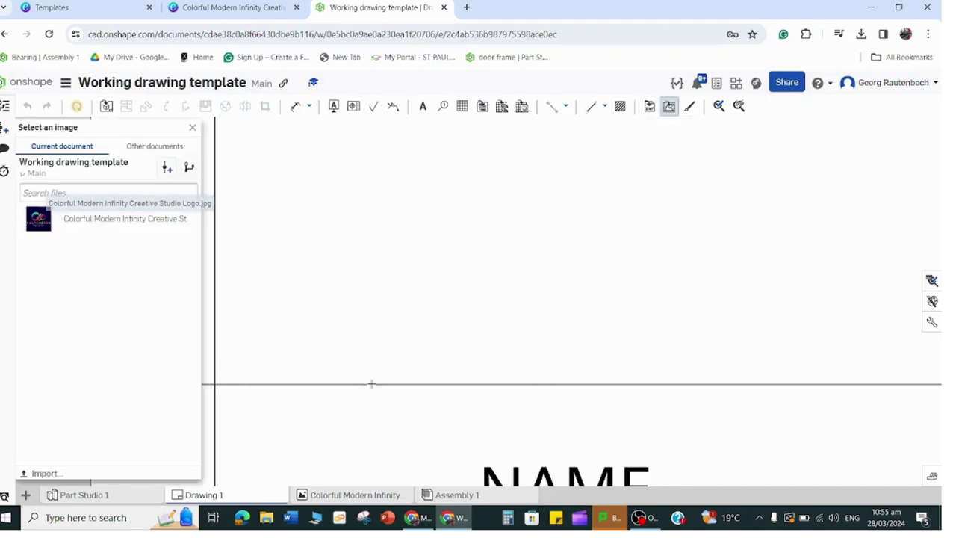
left_click(217, 384)
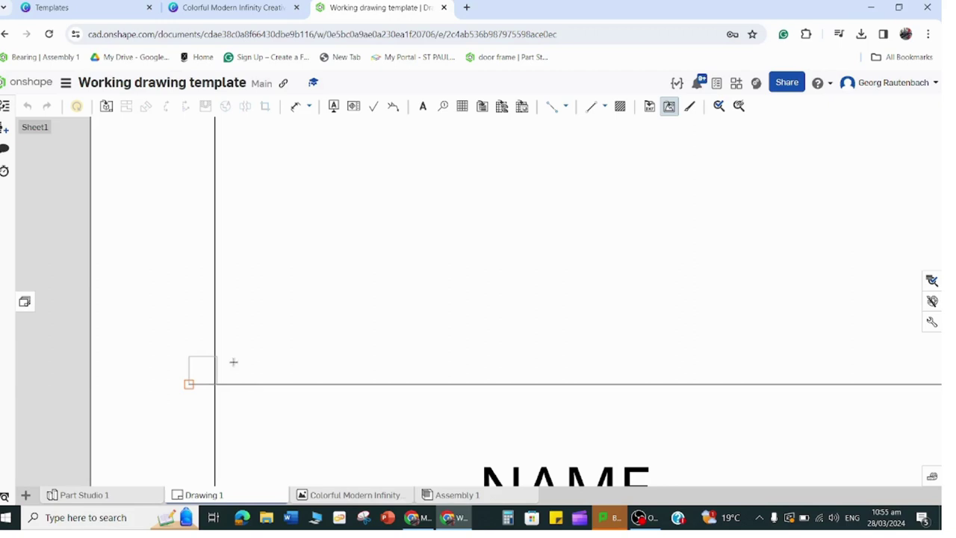
left_click(352, 317)
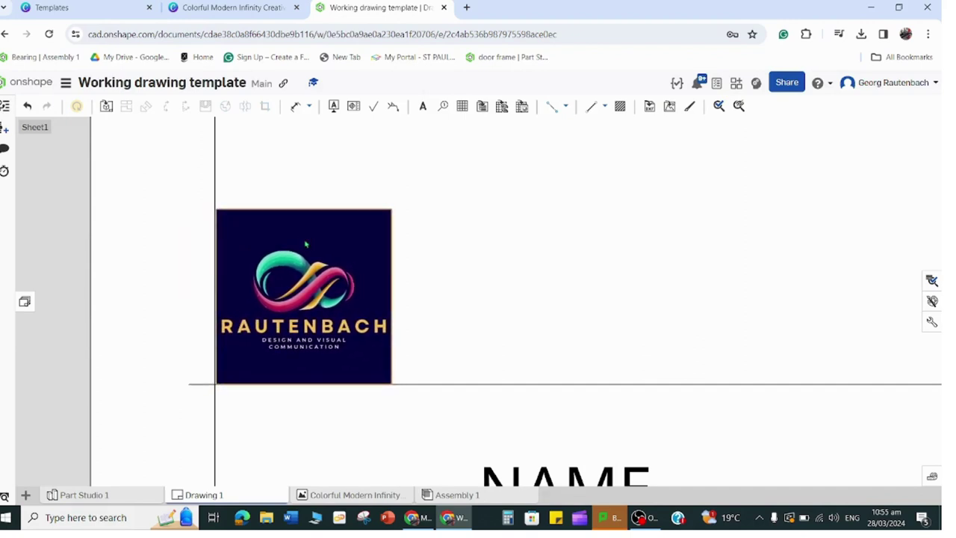
scroll(542, 278, "down", 5)
scroll(542, 278, "down", 5)
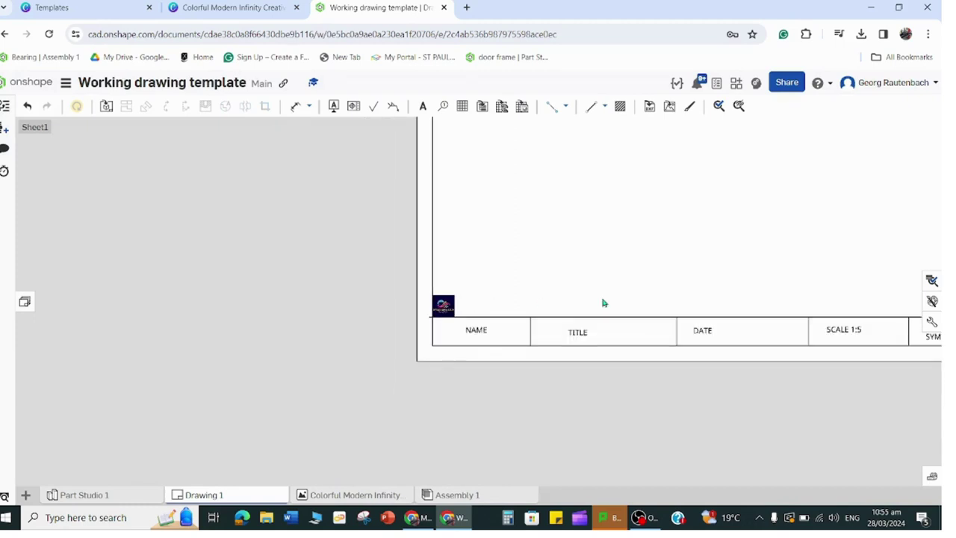
scroll(534, 321, "down", 3)
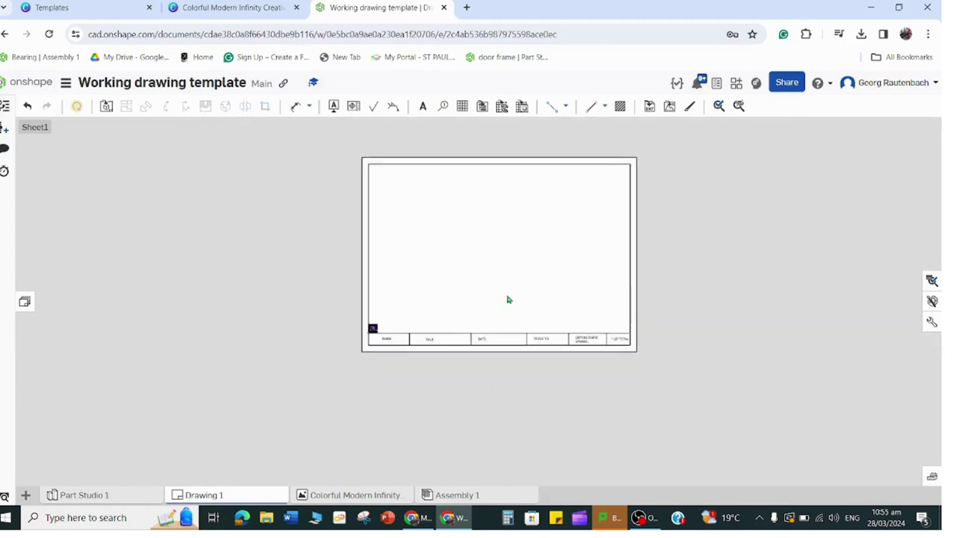
scroll(516, 295, "up", 2)
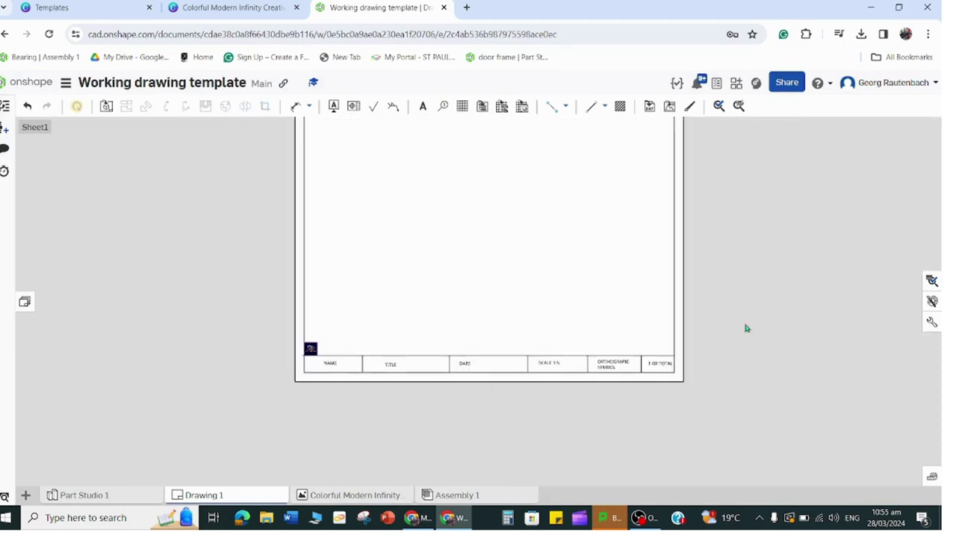
Open the export settings for Drawing 1 and rename the export file to WDT.
right_click(231, 497)
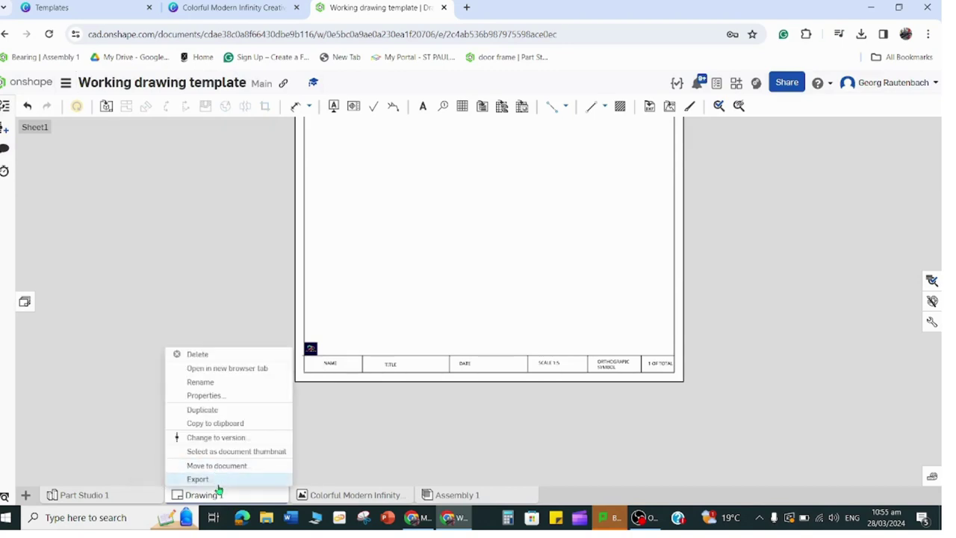
left_click(218, 480)
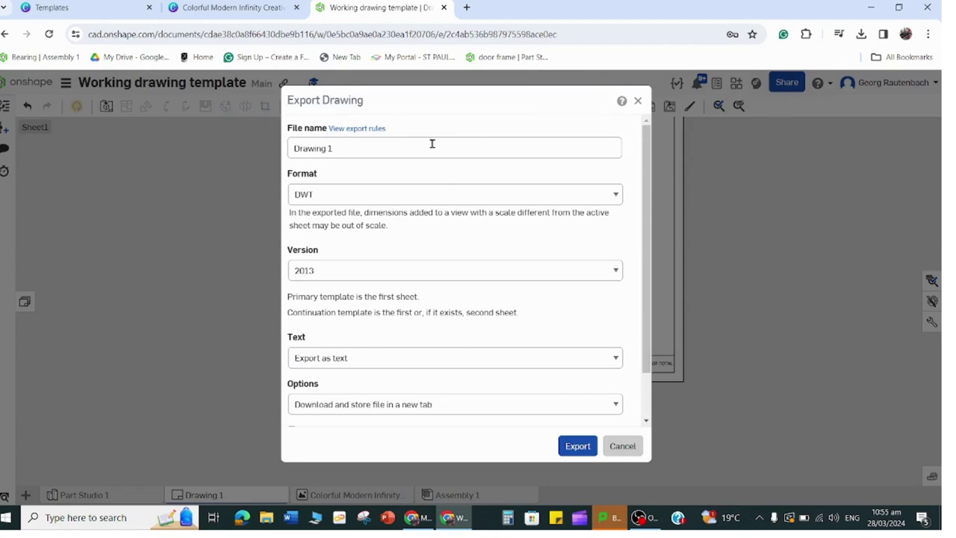
left_click(360, 152)
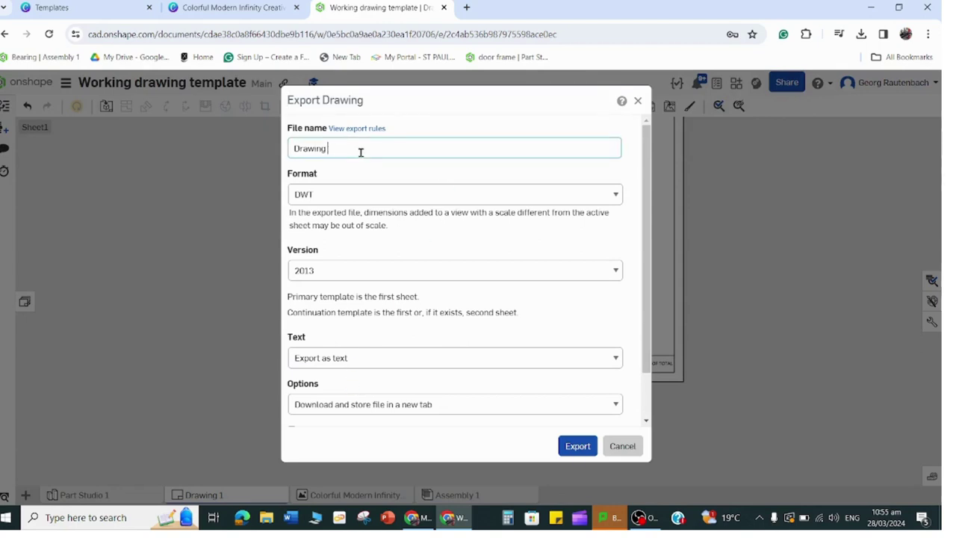
key("BackSpace")
key("BackSpace")
key("BackSpace")
key("BackSpace")
key("BackSpace")
key("BackSpace")
key("BackSpace")
key("BackSpace")
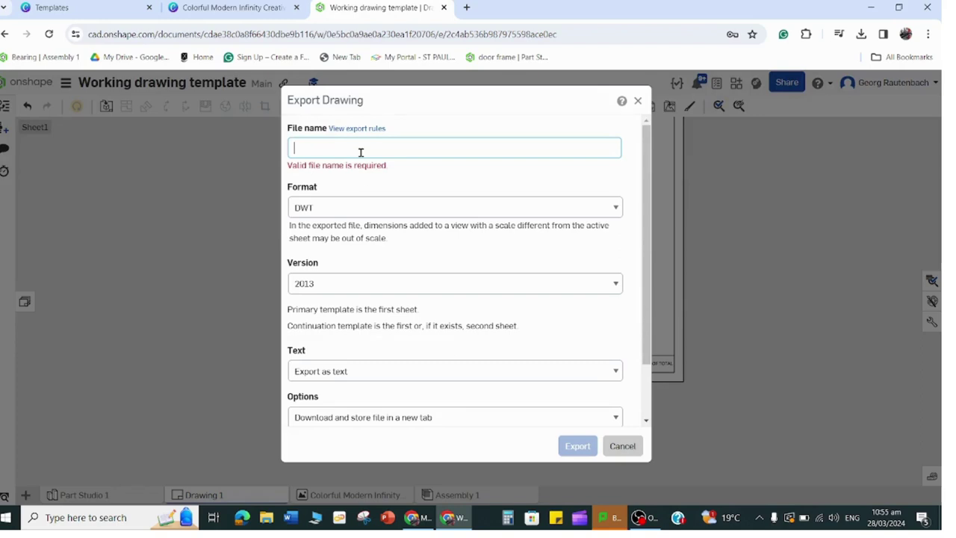
type("WDT")
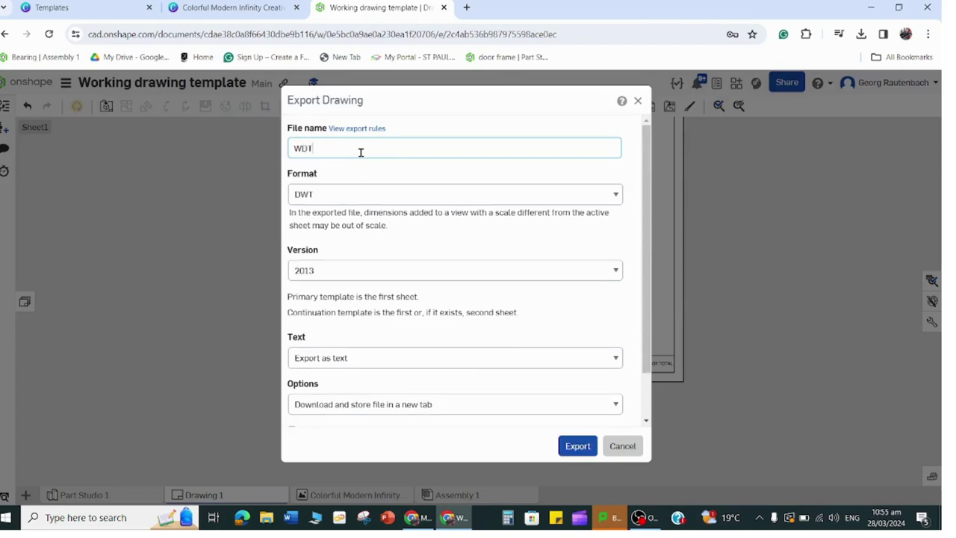
Export as DWT format, downloading the file and storing it in a new tab.
left_click(382, 200)
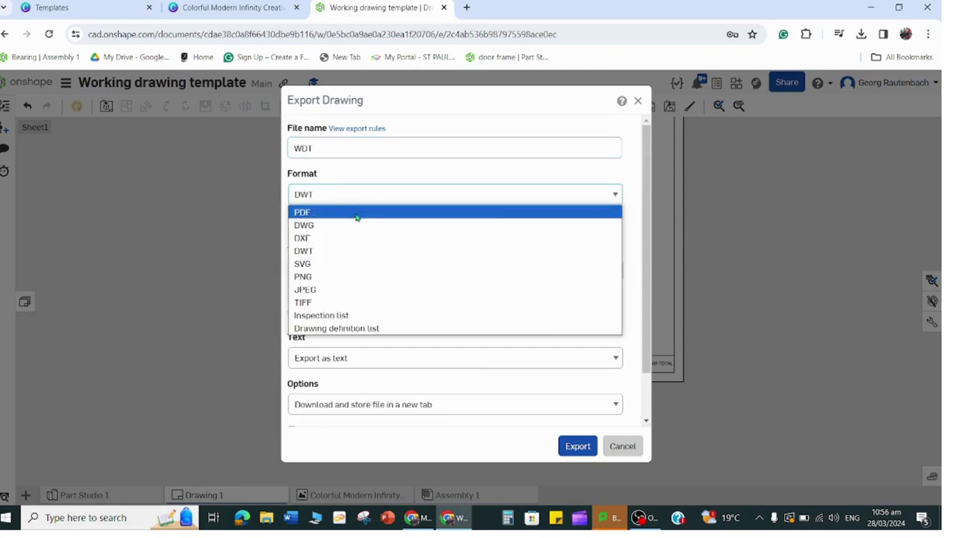
left_click(357, 214)
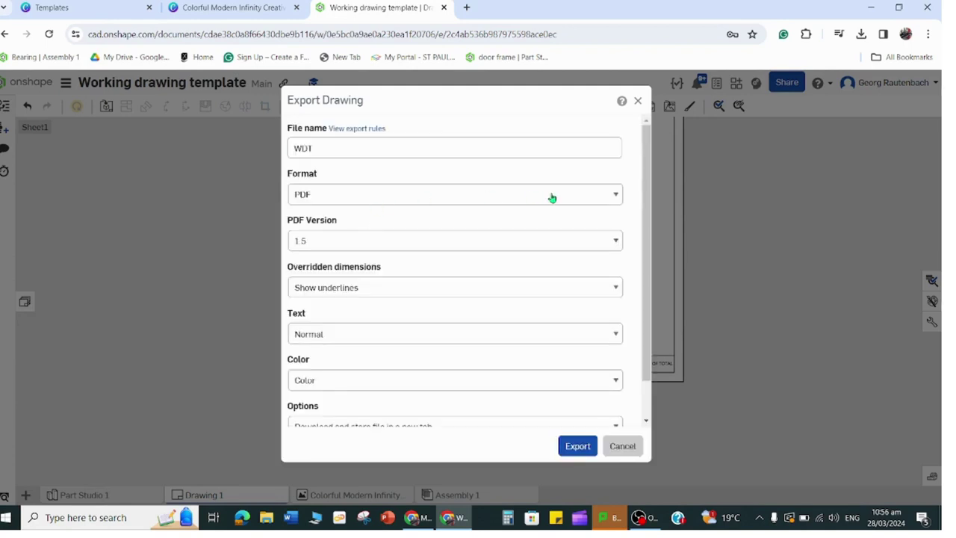
left_click(550, 196)
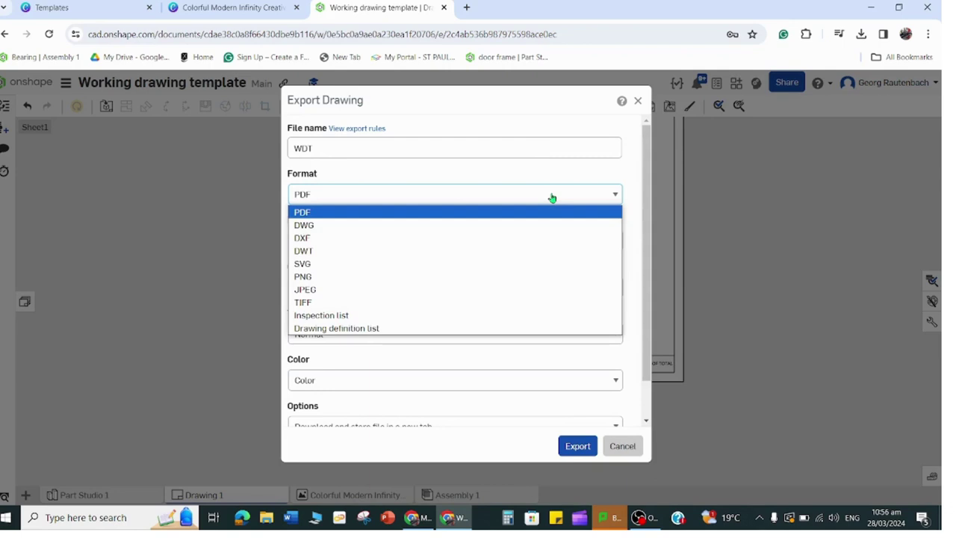
left_click(514, 252)
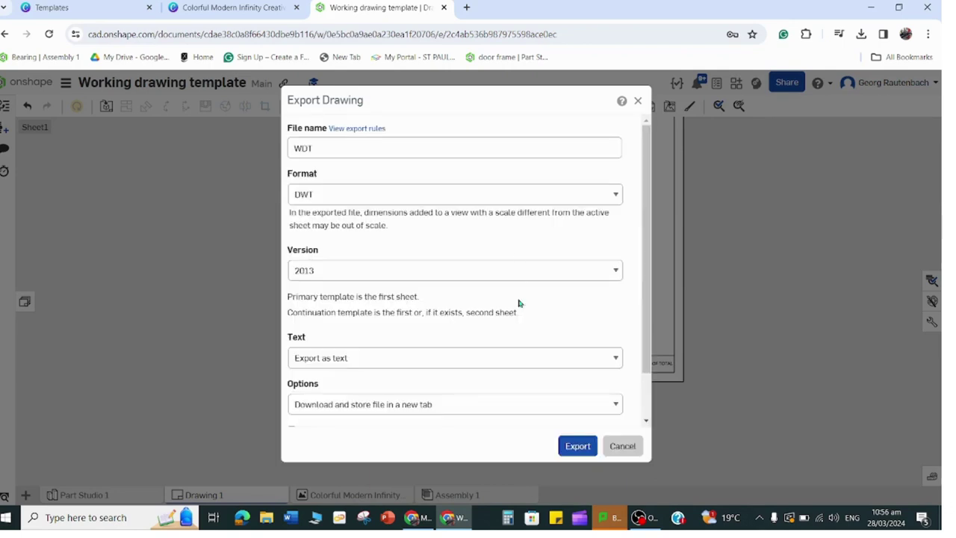
left_click(454, 407)
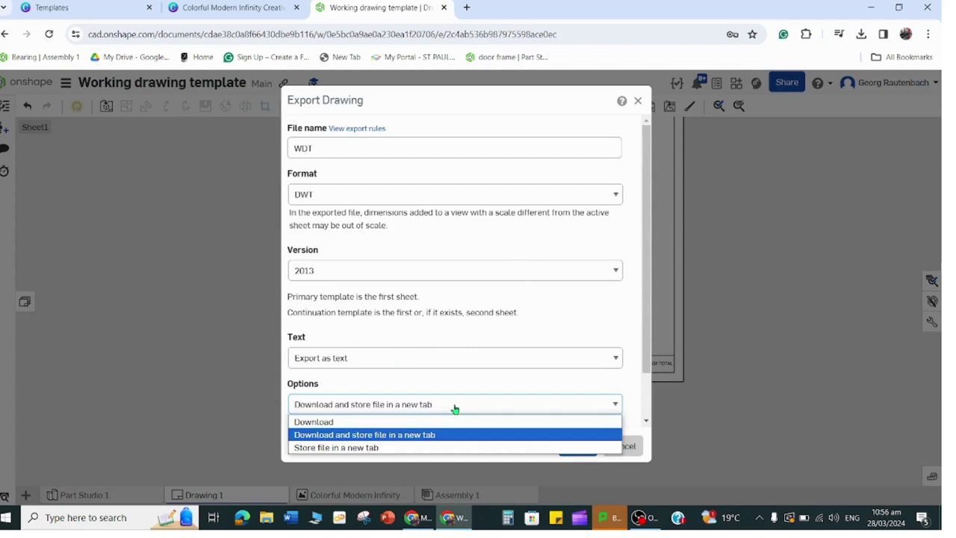
left_click(393, 423)
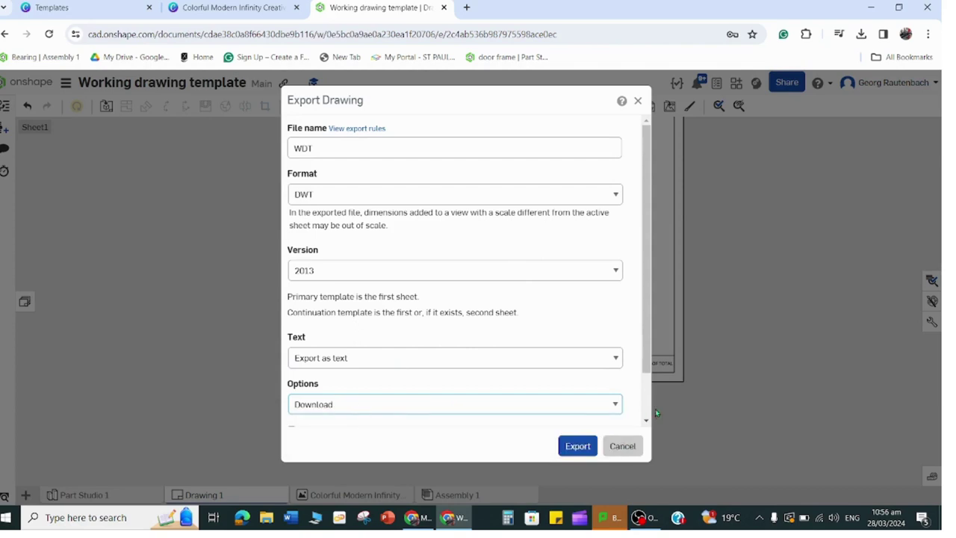
left_click(611, 405)
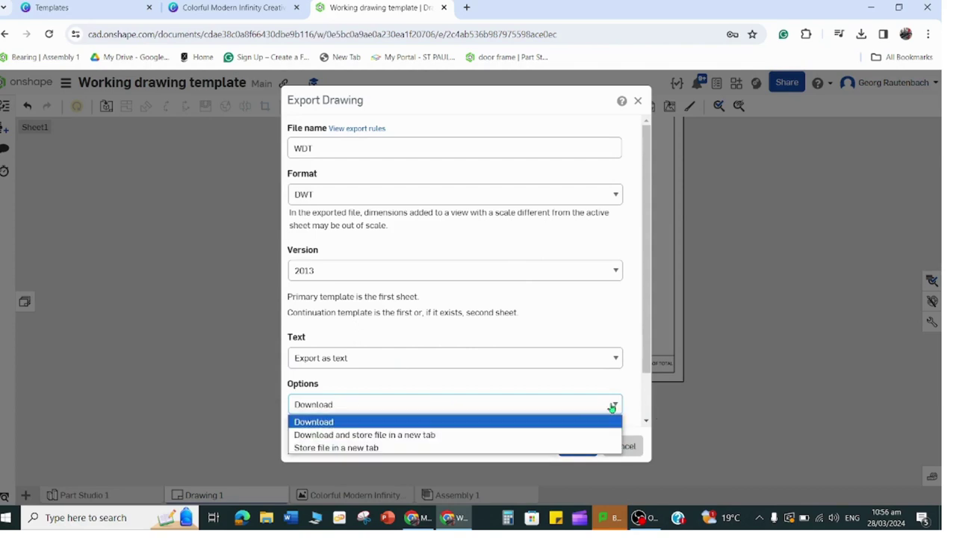
left_click(502, 435)
left_click(575, 446)
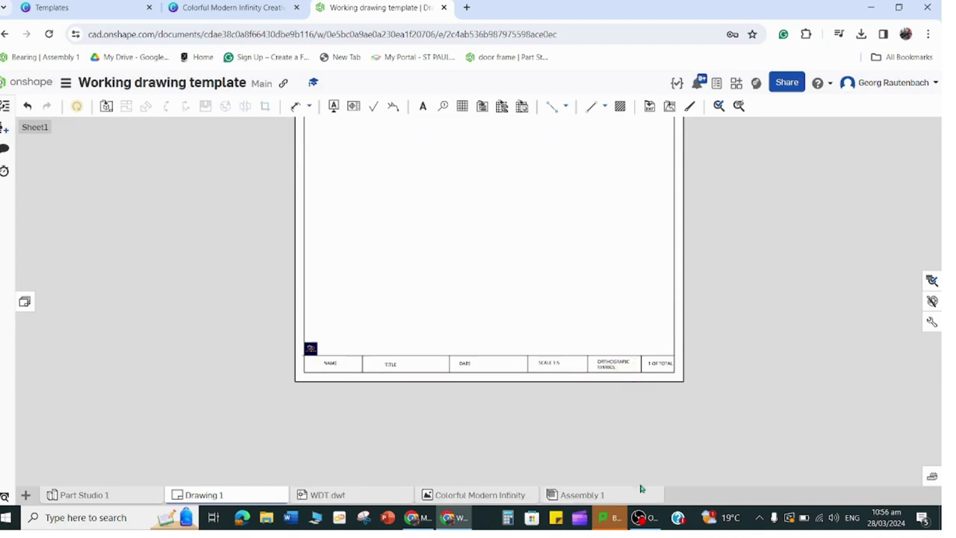
View the WDT dwt tab, then create a new document named FOR VIDEO.
left_click(342, 502)
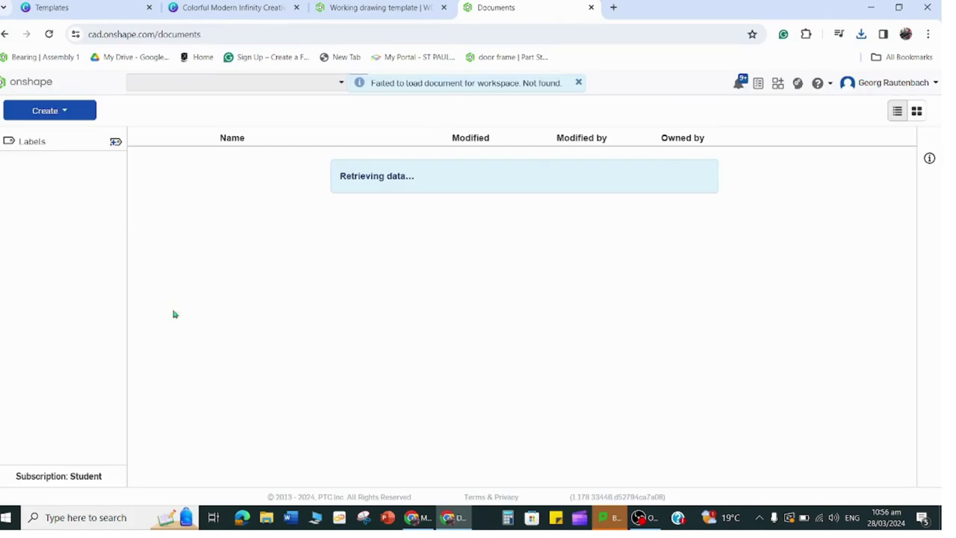
left_click(48, 110)
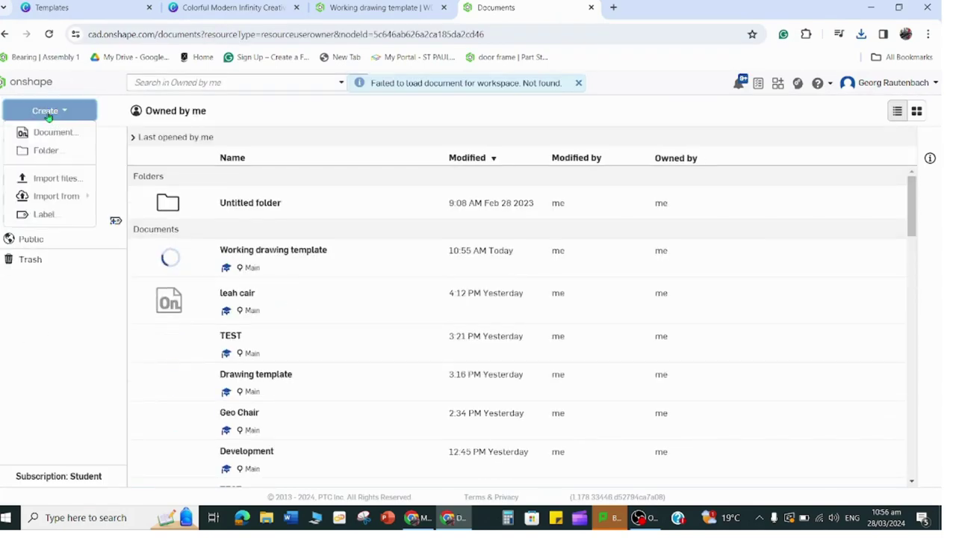
left_click(68, 133)
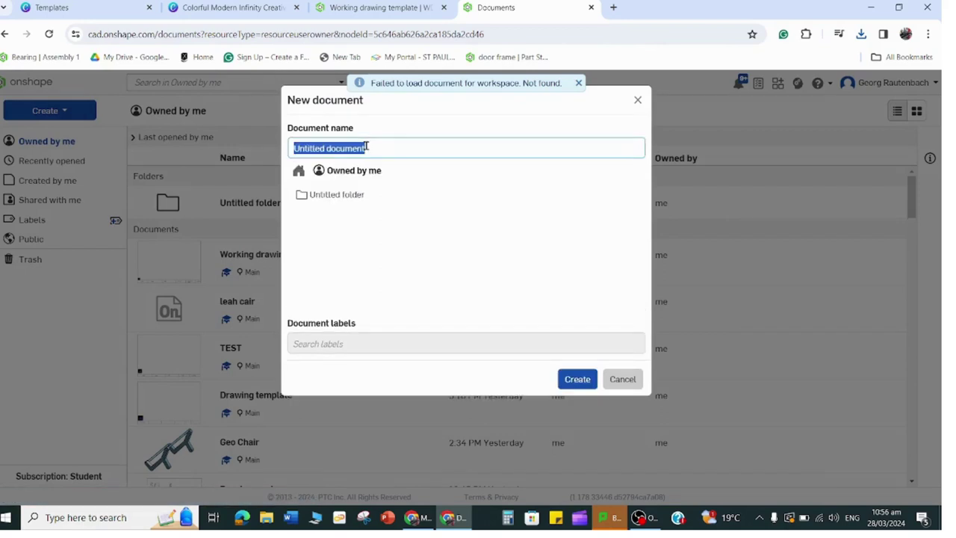
key("BackSpace")
type("fOR VID")
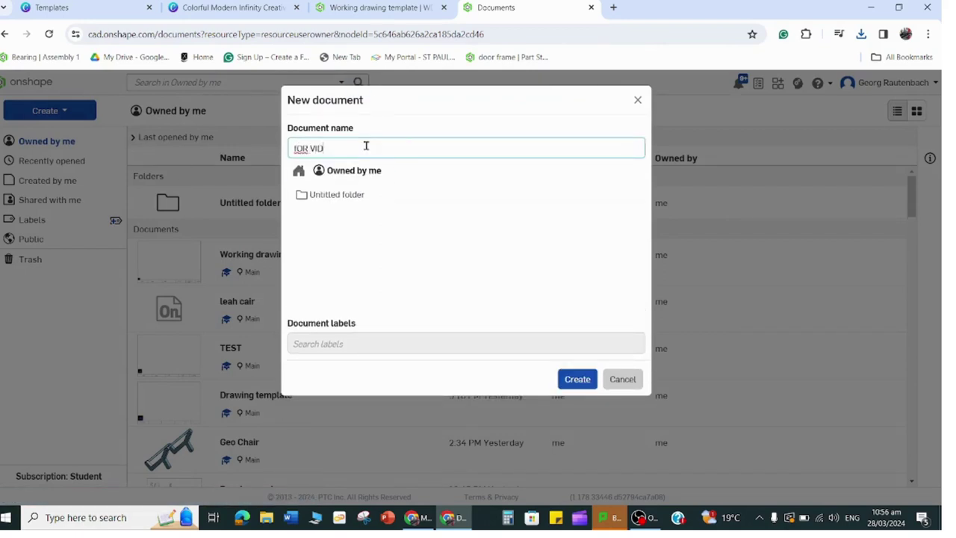
type("EO")
left_click(298, 148)
key("BackSpace")
type("F")
left_click(579, 378)
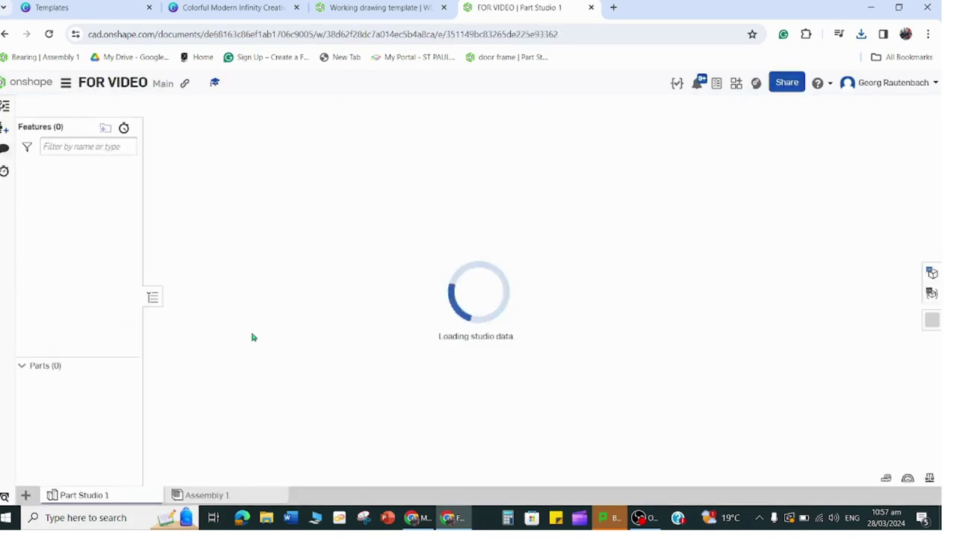
Create Drawing 1 from the recently opened tEST 1.dwt template.
left_click(25, 494)
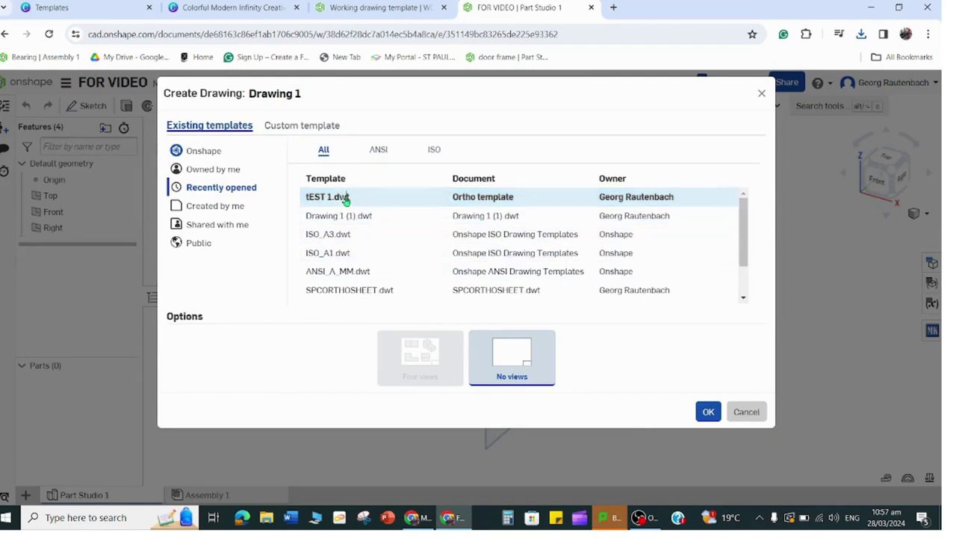
left_click(709, 411)
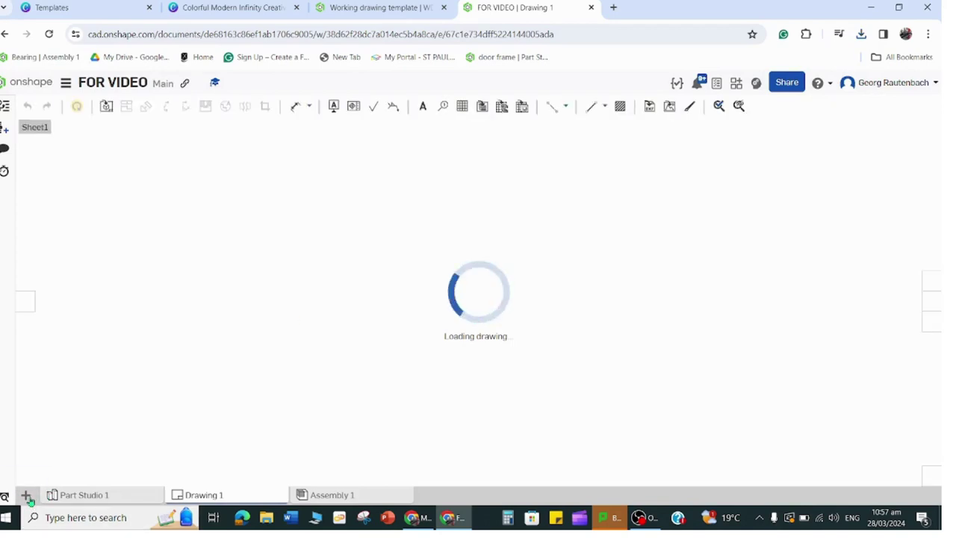
Create Drawing 2 from the WDT.dwt template found under Created by me.
left_click(27, 497)
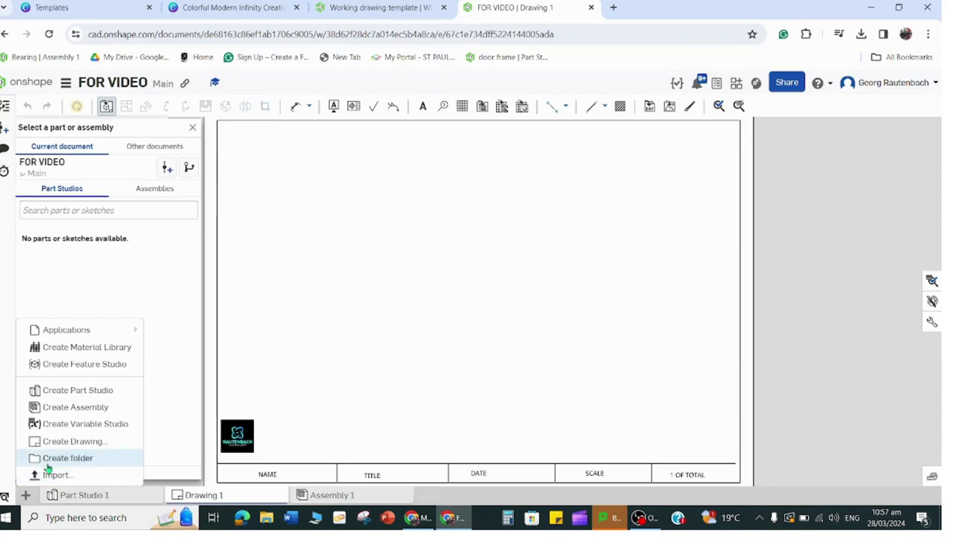
left_click(67, 441)
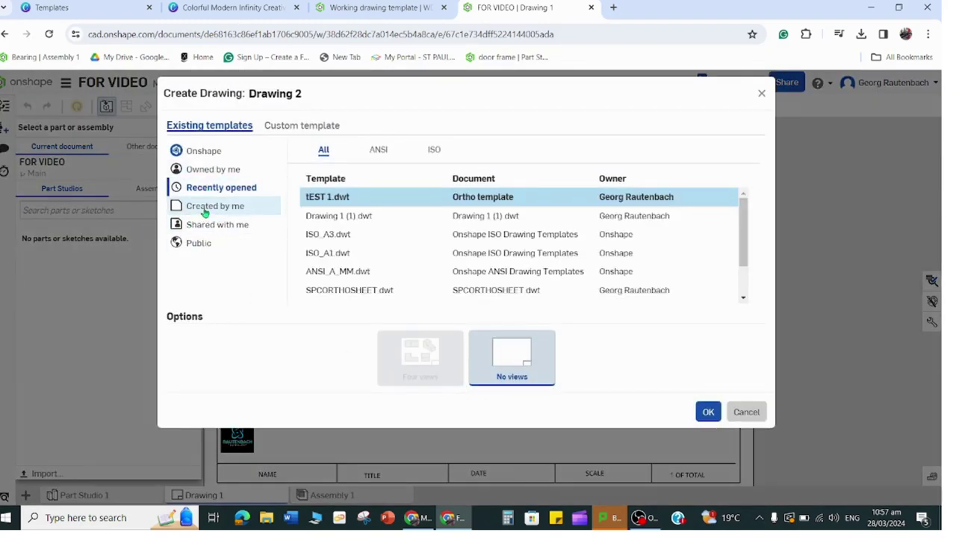
left_click(206, 212)
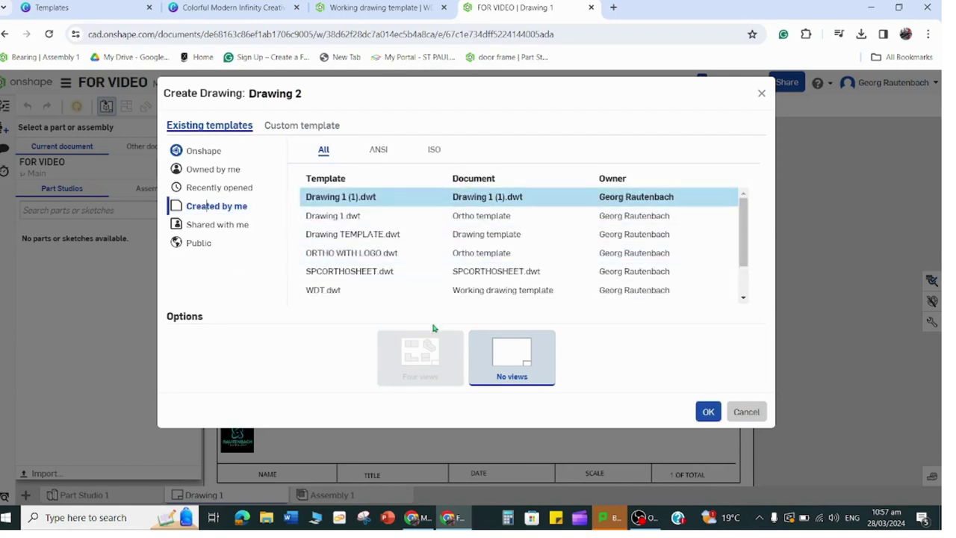
double_click(460, 292)
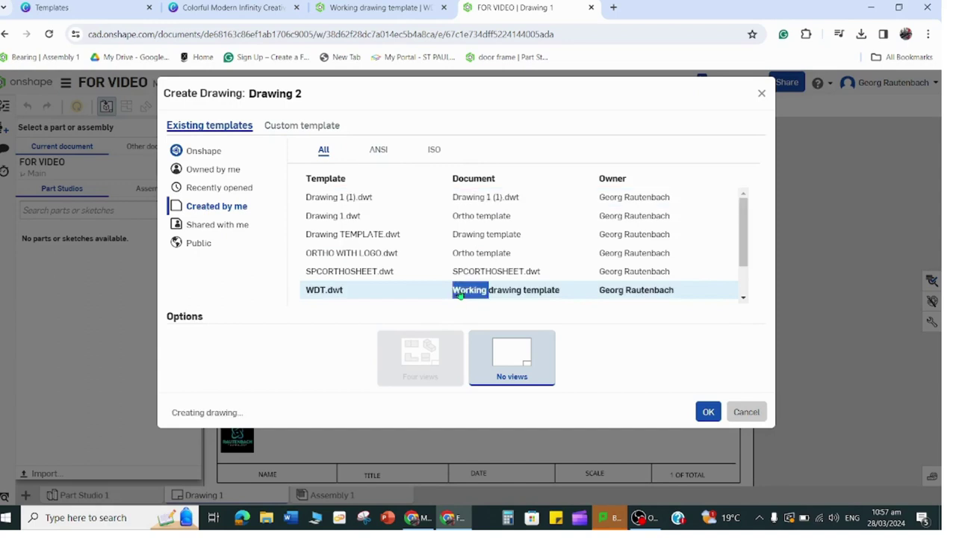
left_click(325, 295)
left_click(707, 412)
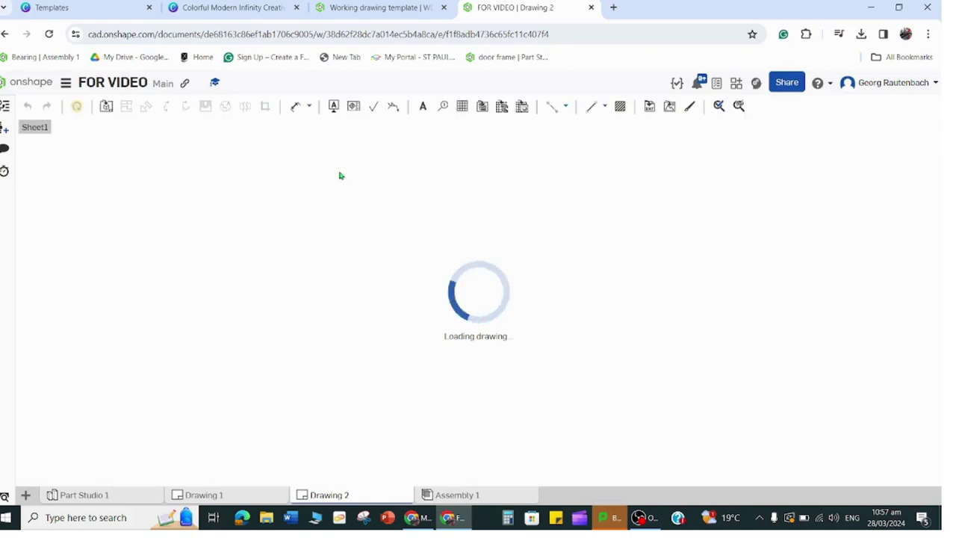
left_click(106, 108)
left_click(106, 108)
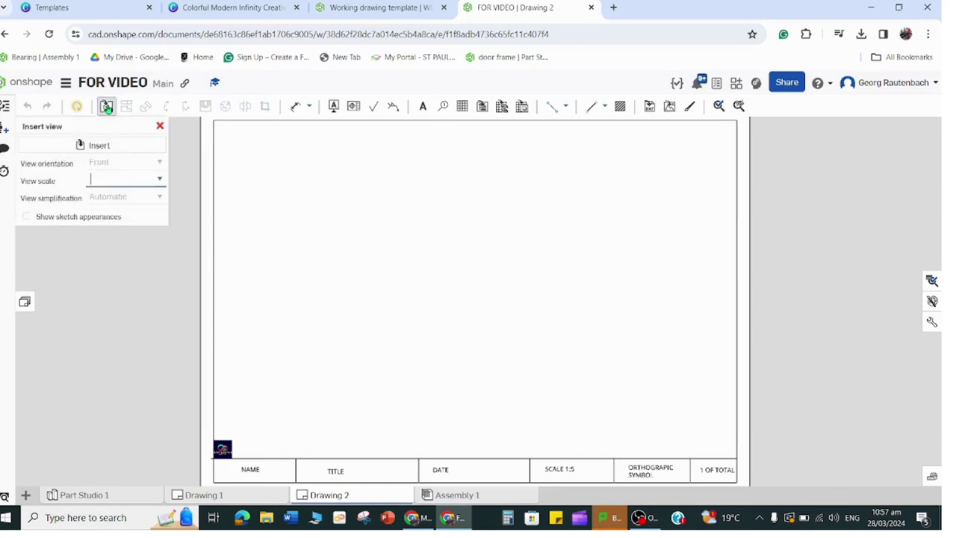